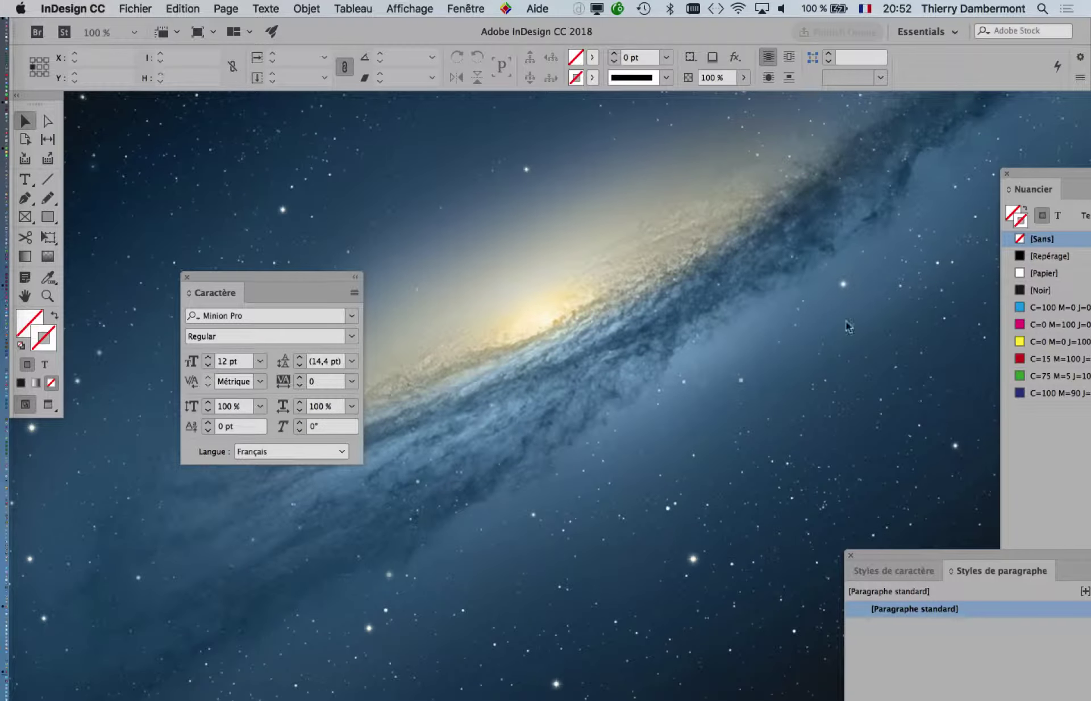
Step: Close the Nuancier, Styles, Calques and Caractère panels
left_click(1007, 173)
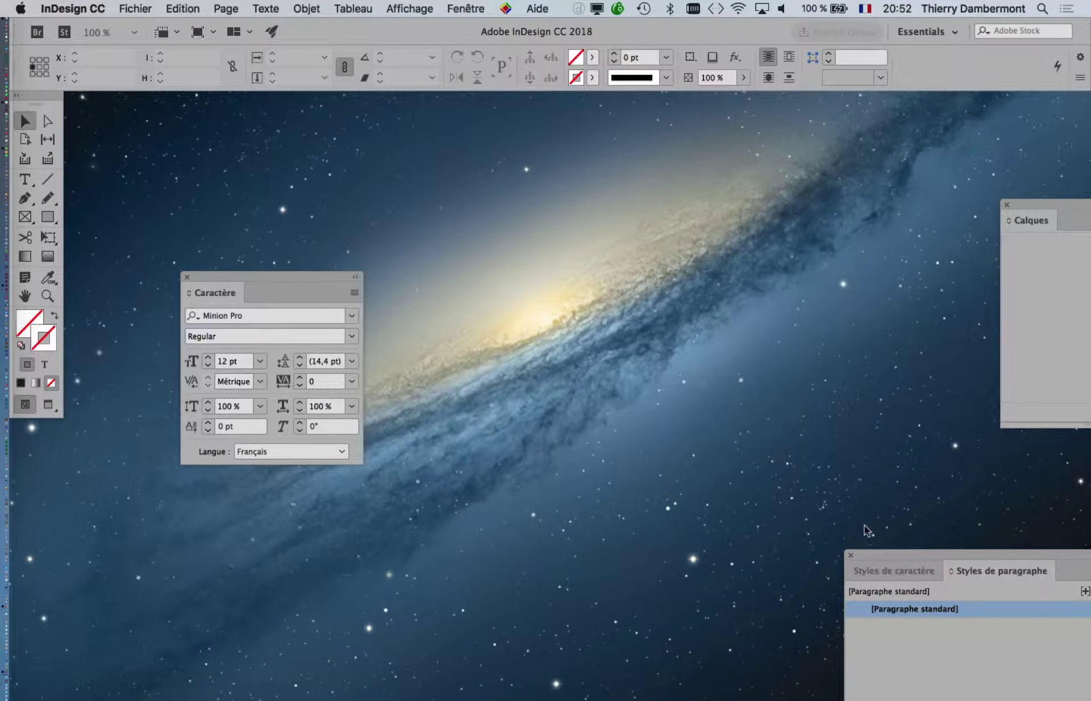
left_click(852, 555)
left_click(1006, 205)
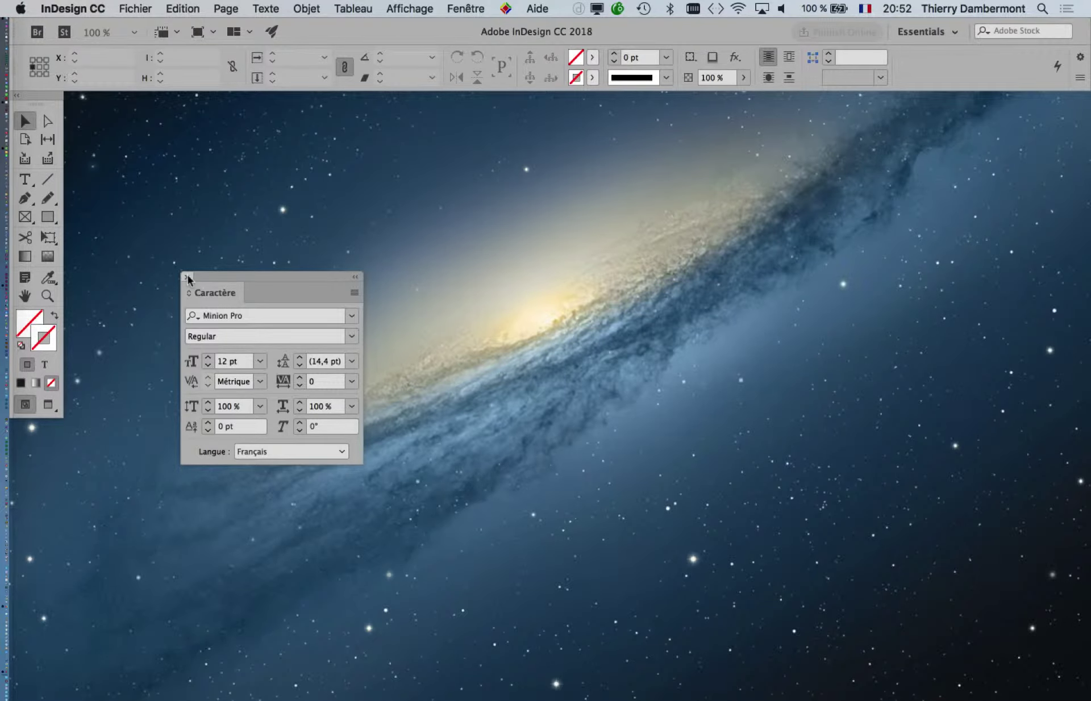
left_click(186, 277)
Step: Create a new blank A4 portrait document from the Impression presets
left_click(120, 8)
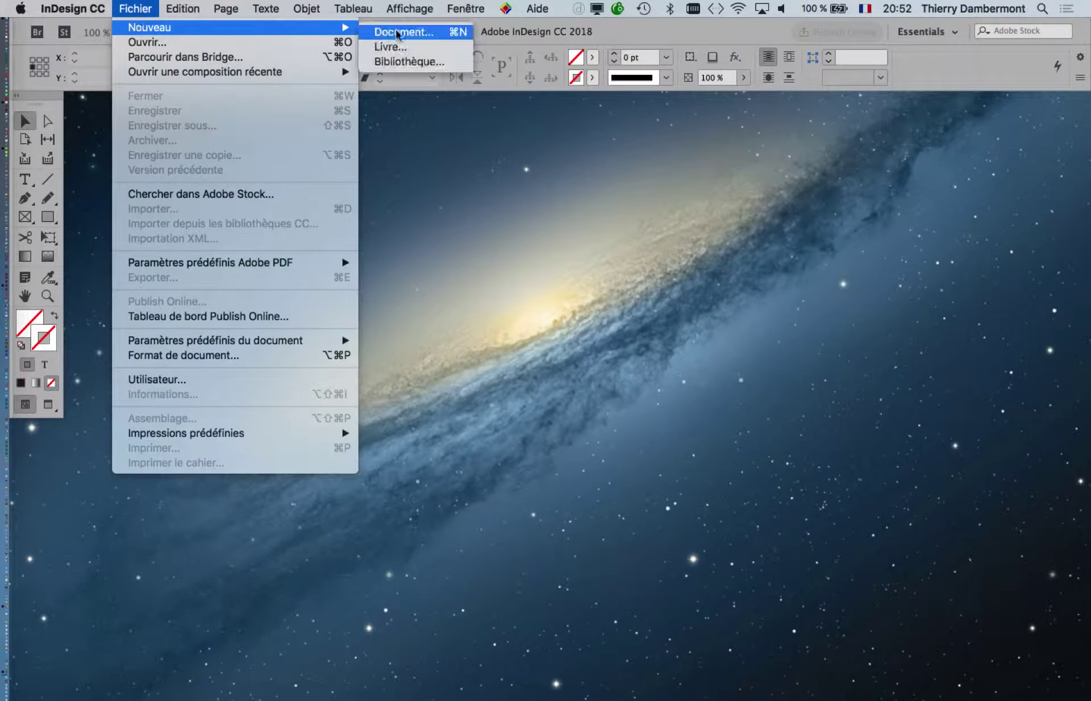
left_click(404, 33)
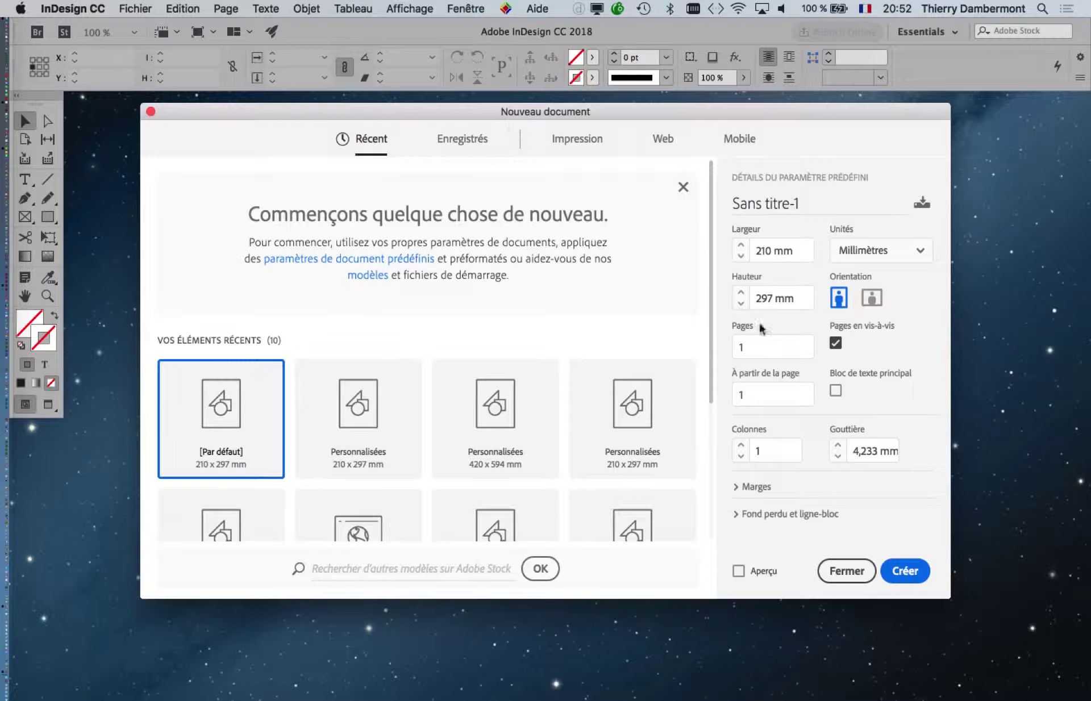
left_click(594, 147)
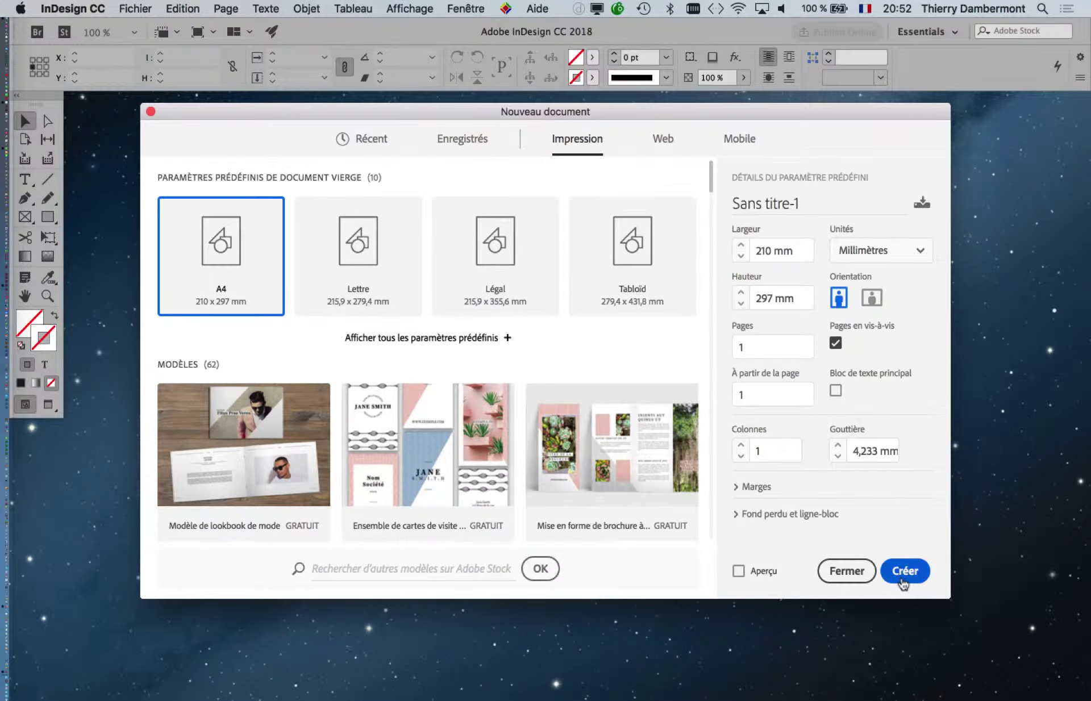
left_click(906, 574)
Step: Import tree-in-desert-landscape-09.psd from the detourages-complexes-avril-2019 folder
left_click(134, 8)
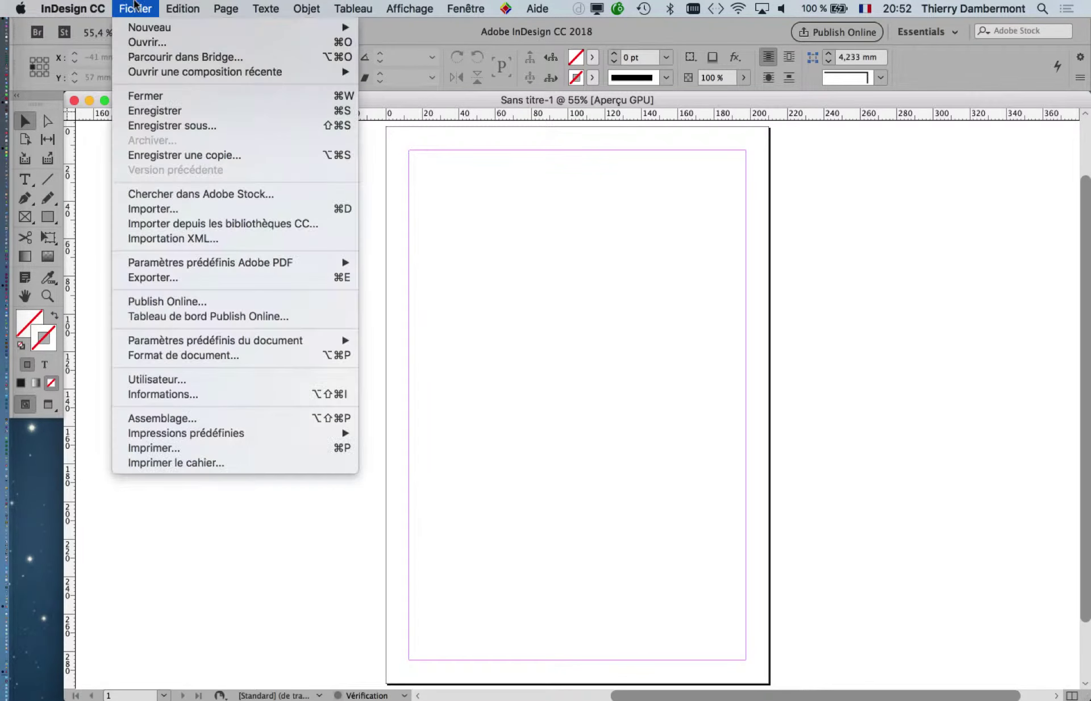
left_click(196, 209)
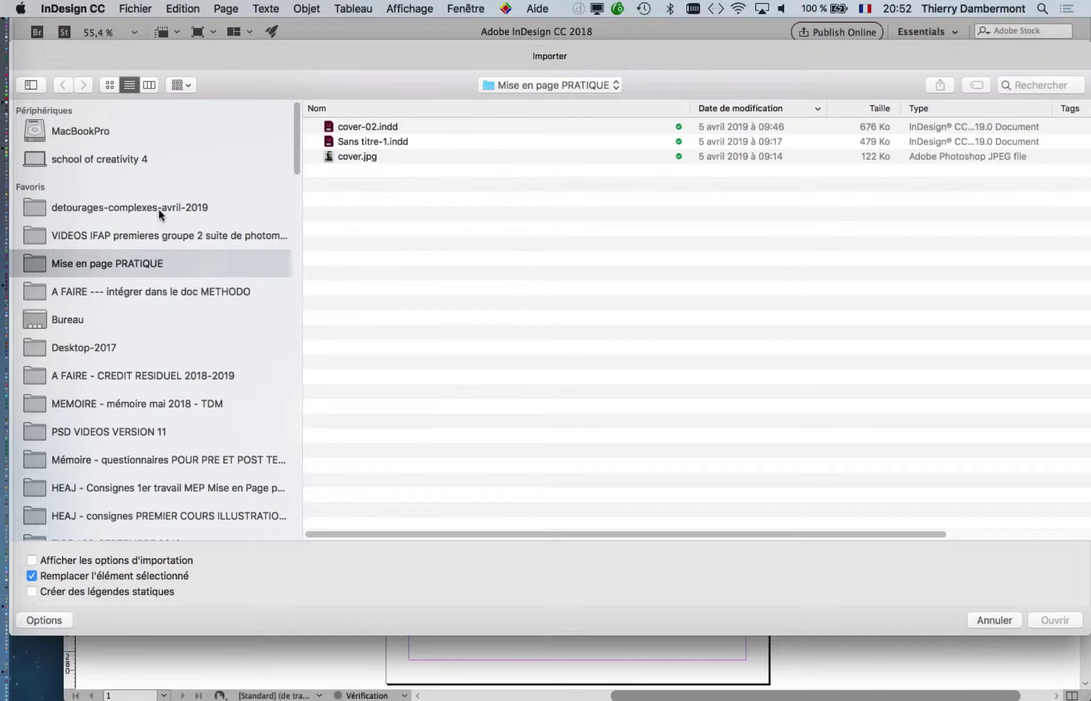
left_click(159, 209)
left_click(433, 123)
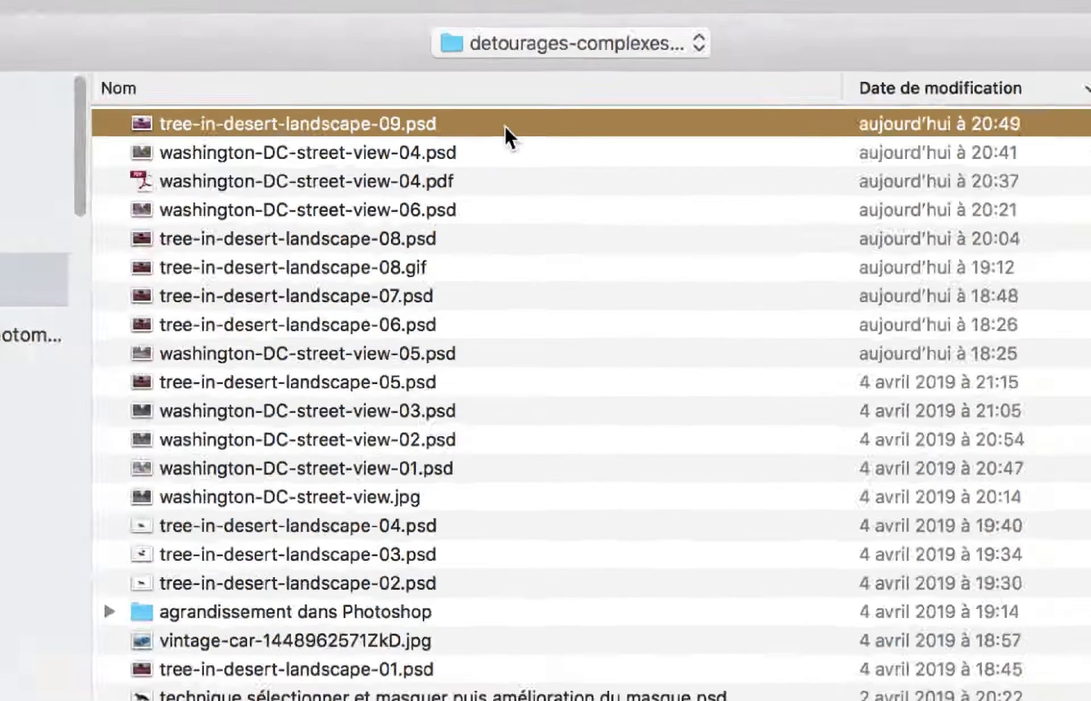
double_click(505, 125)
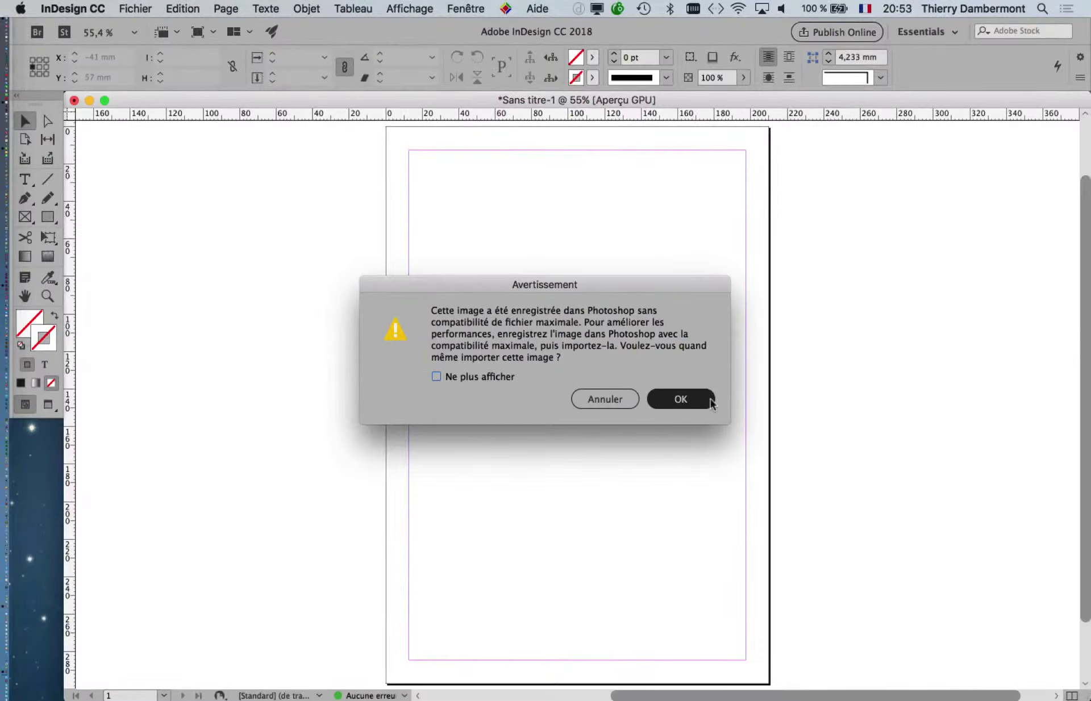
Step: Accept the compatibility warning and place the image in a frame about 196 mm wide across the page top, viewed at 100%
left_click(708, 402)
left_click_drag(489, 190, 400, 183)
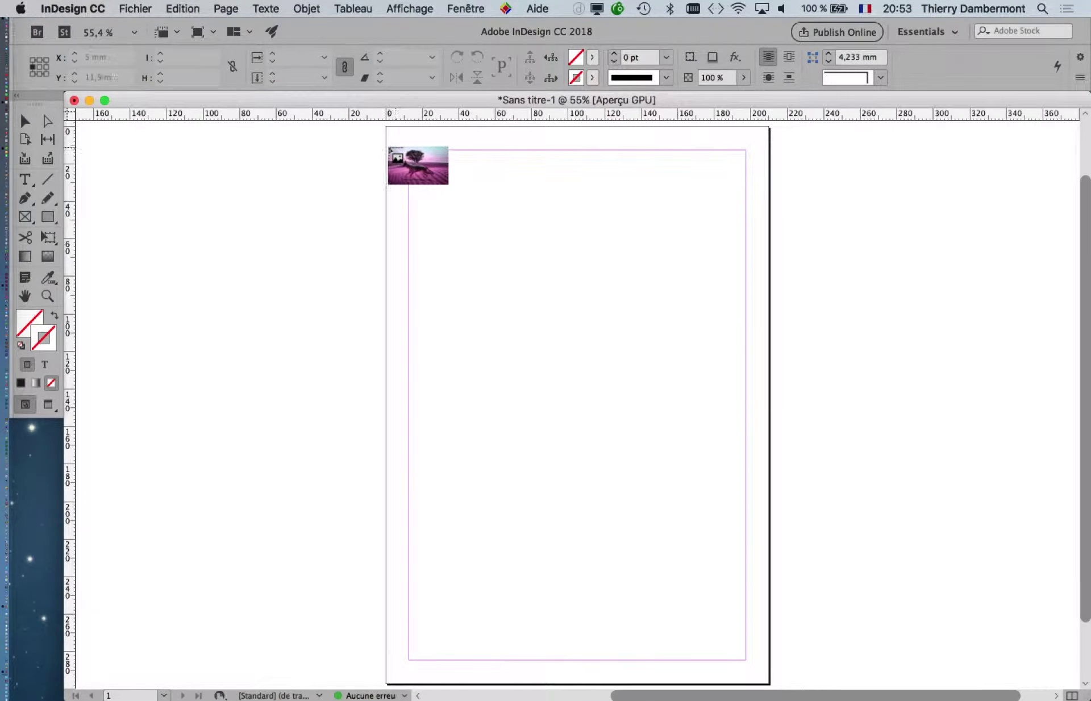
left_click(400, 179)
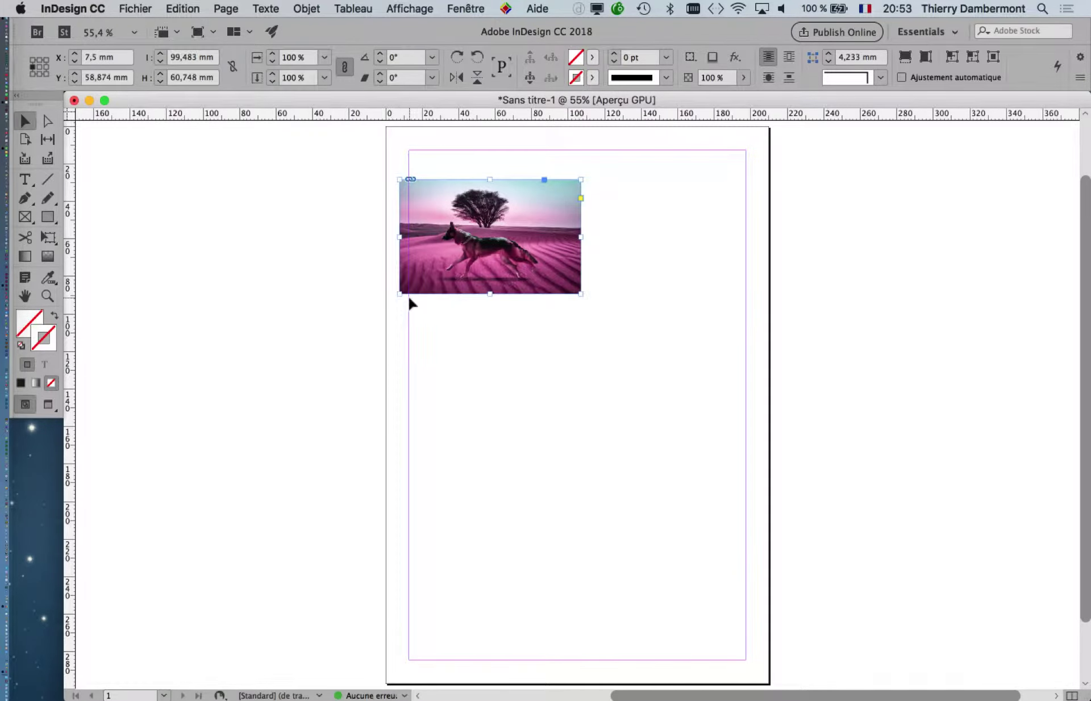
key("super+z")
left_click_drag(397, 146, 755, 370)
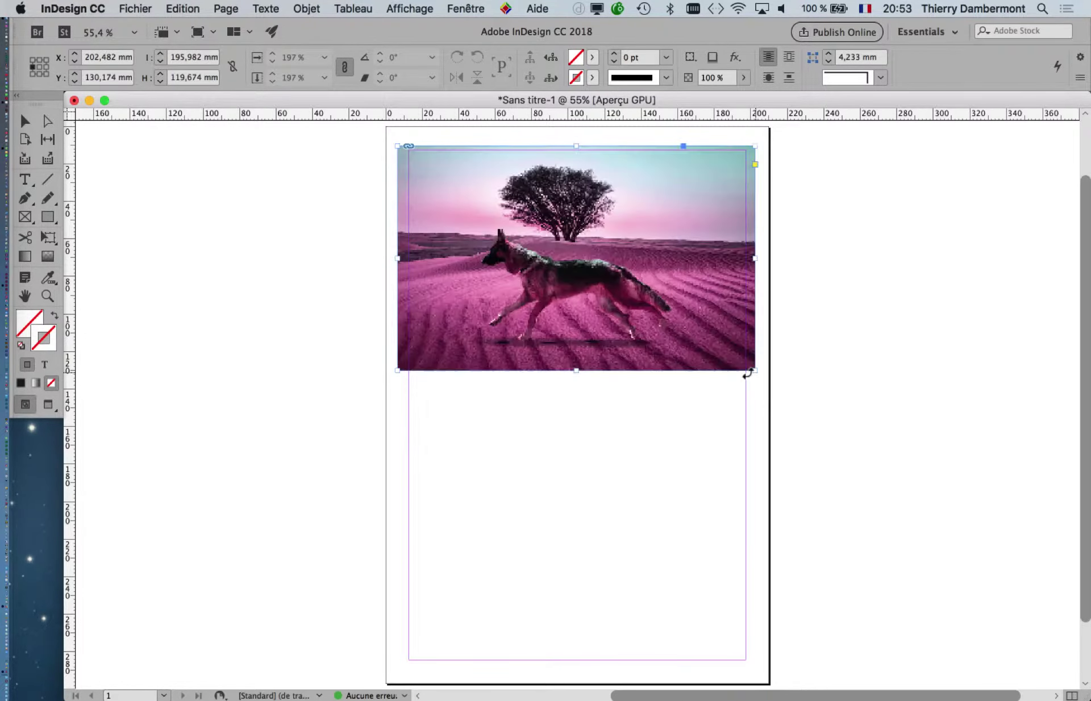
key("super+1")
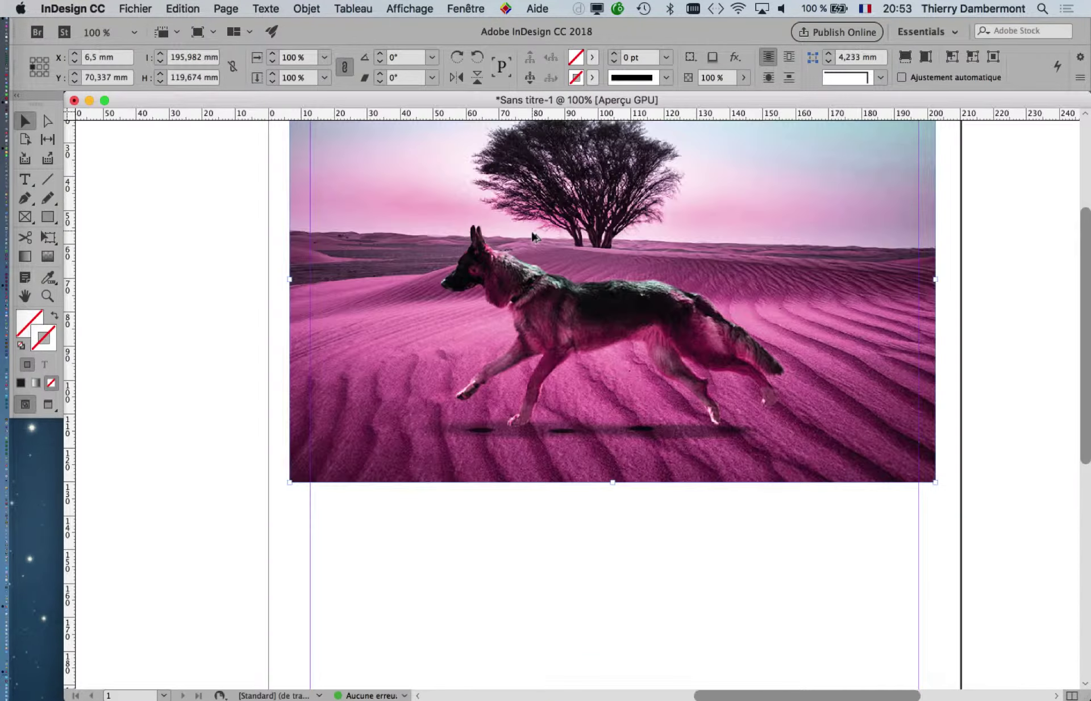
left_click_drag(415, 237, 249, 300)
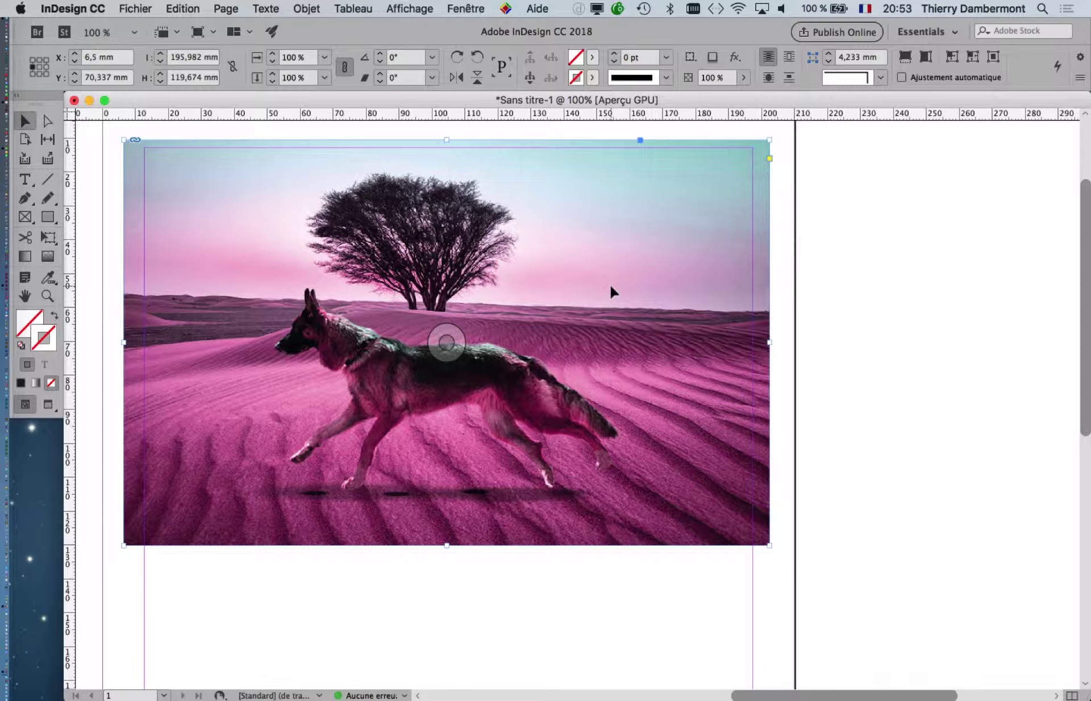
Step: Open the image's Options de calque d'objet and select layer comp Composition de calques 1
left_click(316, 7)
left_click(315, 7)
left_click(306, 8)
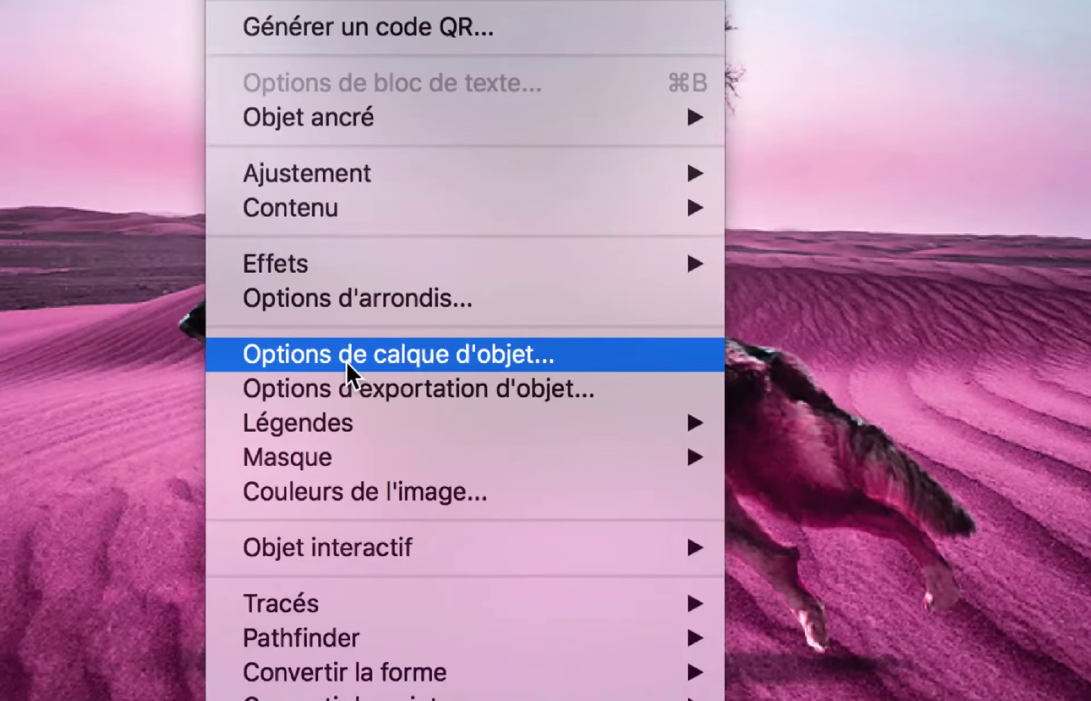
left_click(346, 361)
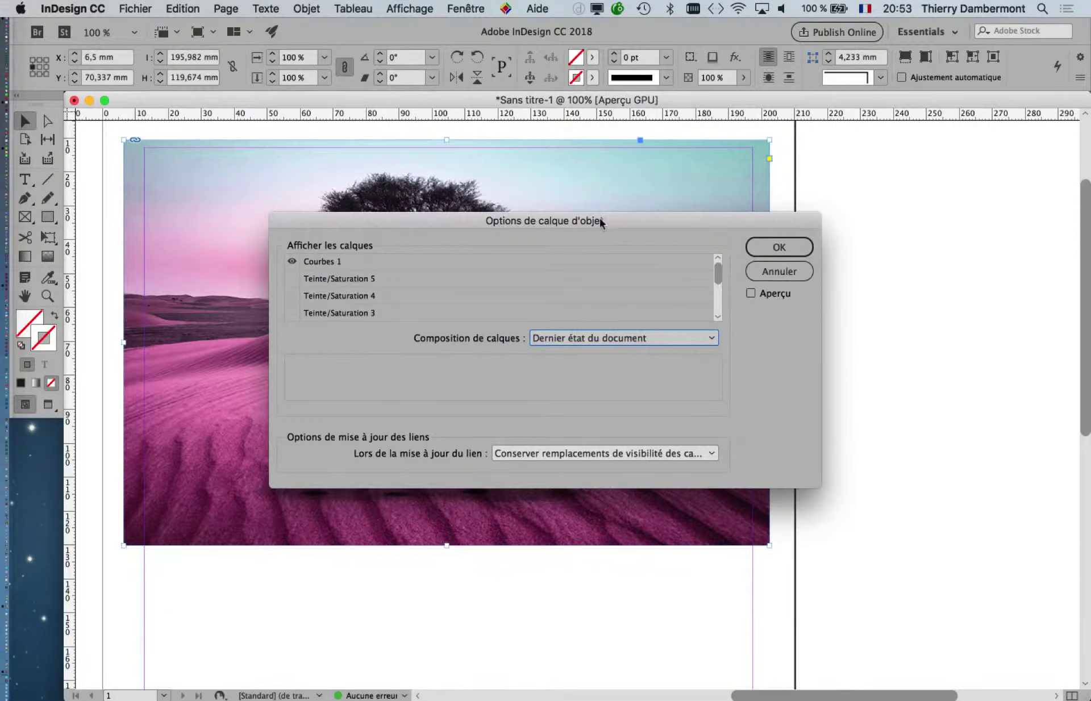
mouse_move(599, 217)
left_mouse_down()
mouse_move(826, 180)
mouse_move(853, 165)
left_mouse_up()
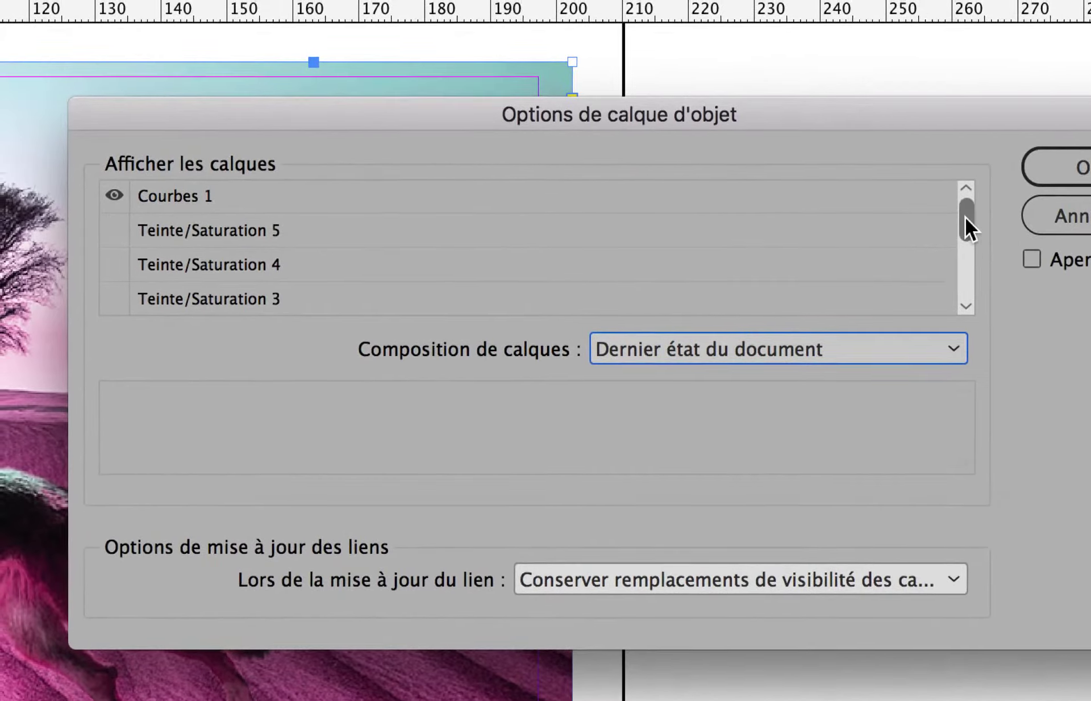
mouse_move(965, 223)
left_mouse_down()
mouse_move(965, 248)
mouse_move(963, 209)
left_mouse_up()
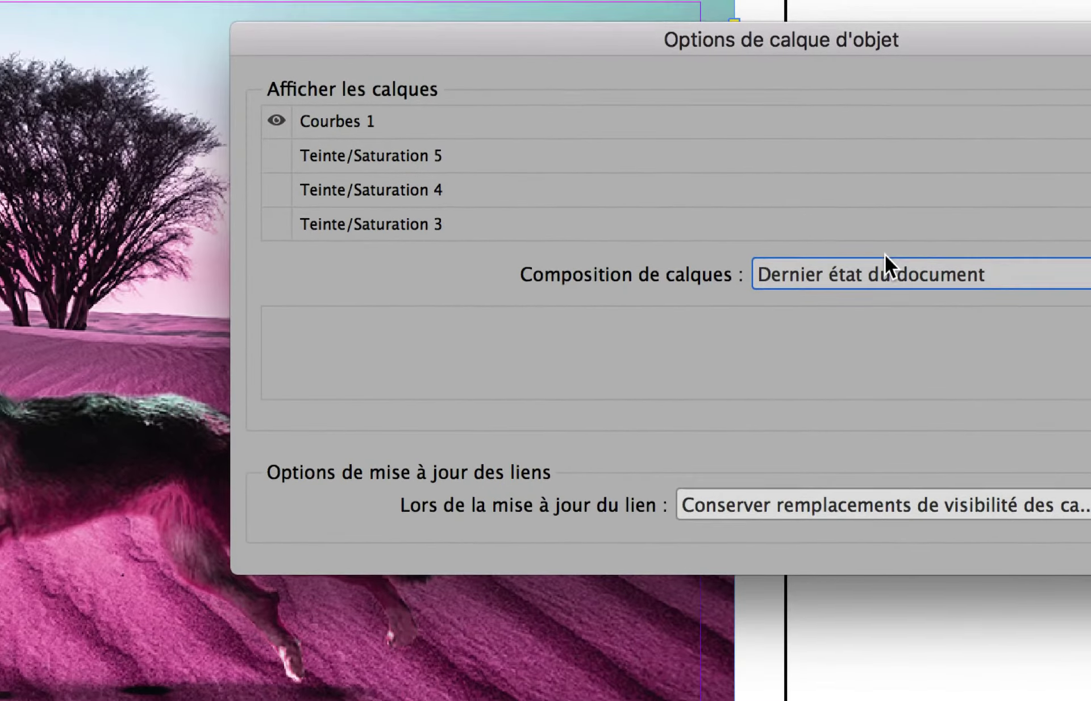
left_click(886, 259)
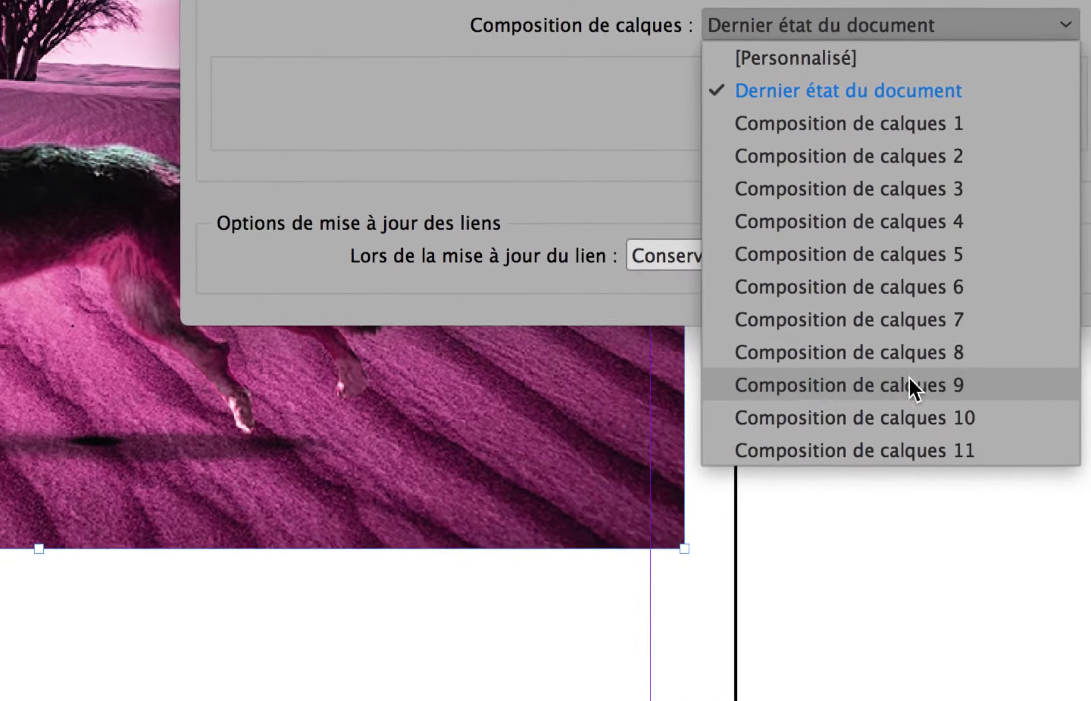
left_click(853, 115)
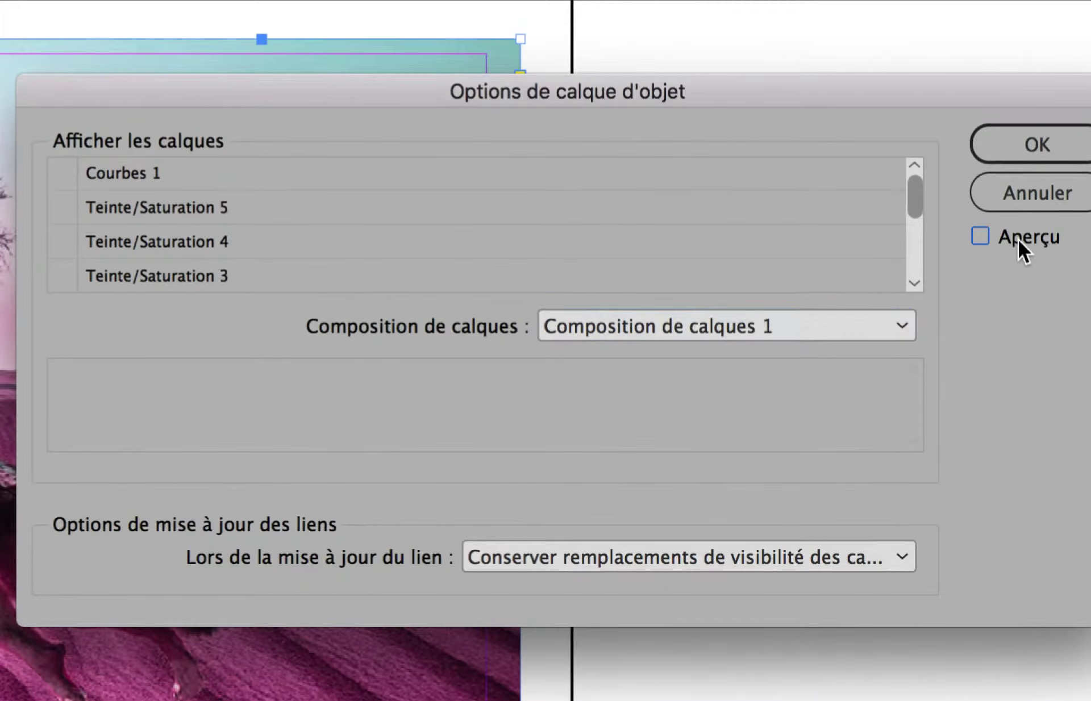
Step: Turn on preview and try layer comps 2, 3, 4, 5, 6, 7 and 10 on the image
left_click(1018, 240)
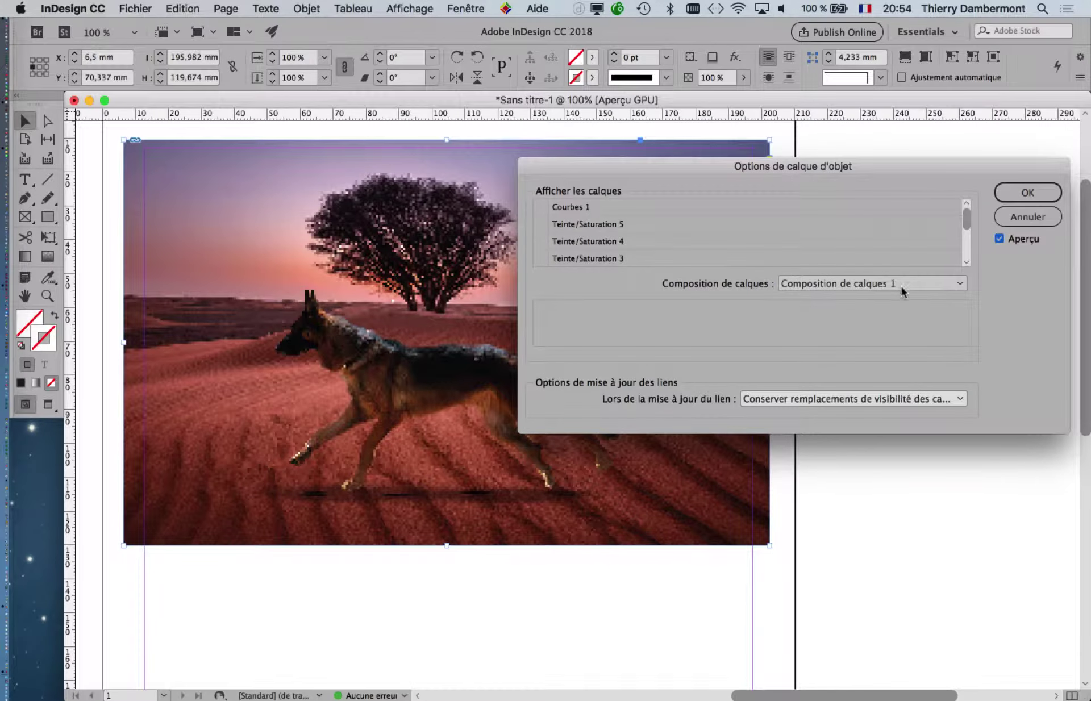
left_click(901, 284)
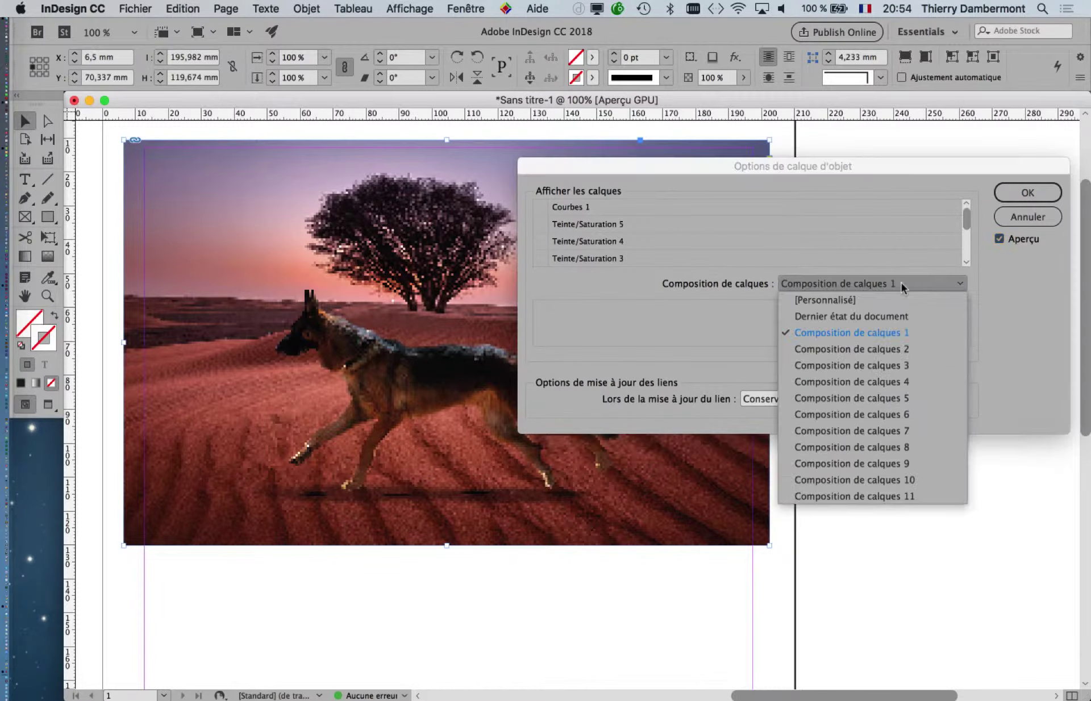
left_click(898, 349)
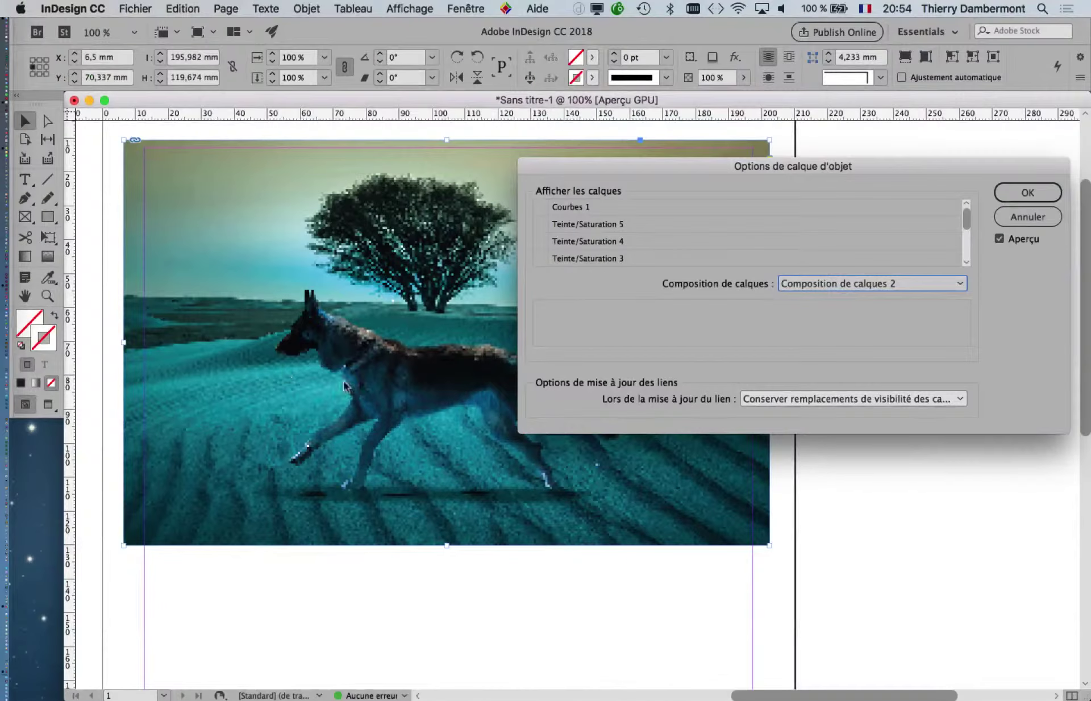
left_click(829, 283)
left_click(854, 361)
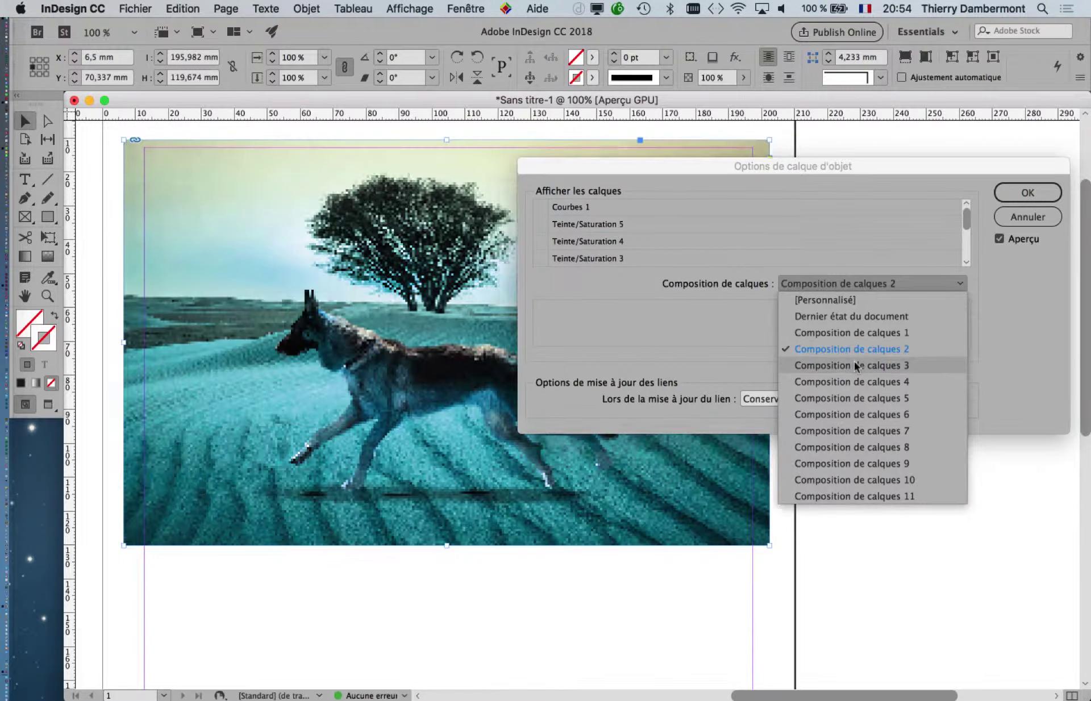
left_click(836, 287)
left_click(866, 381)
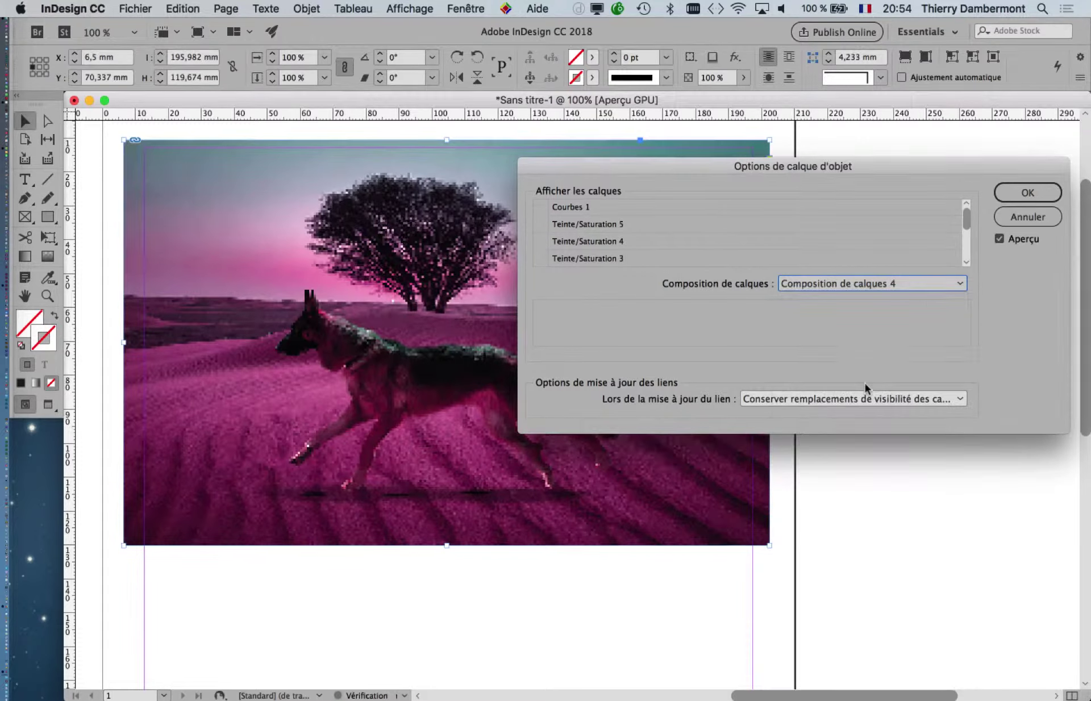
left_click(847, 284)
left_click(866, 399)
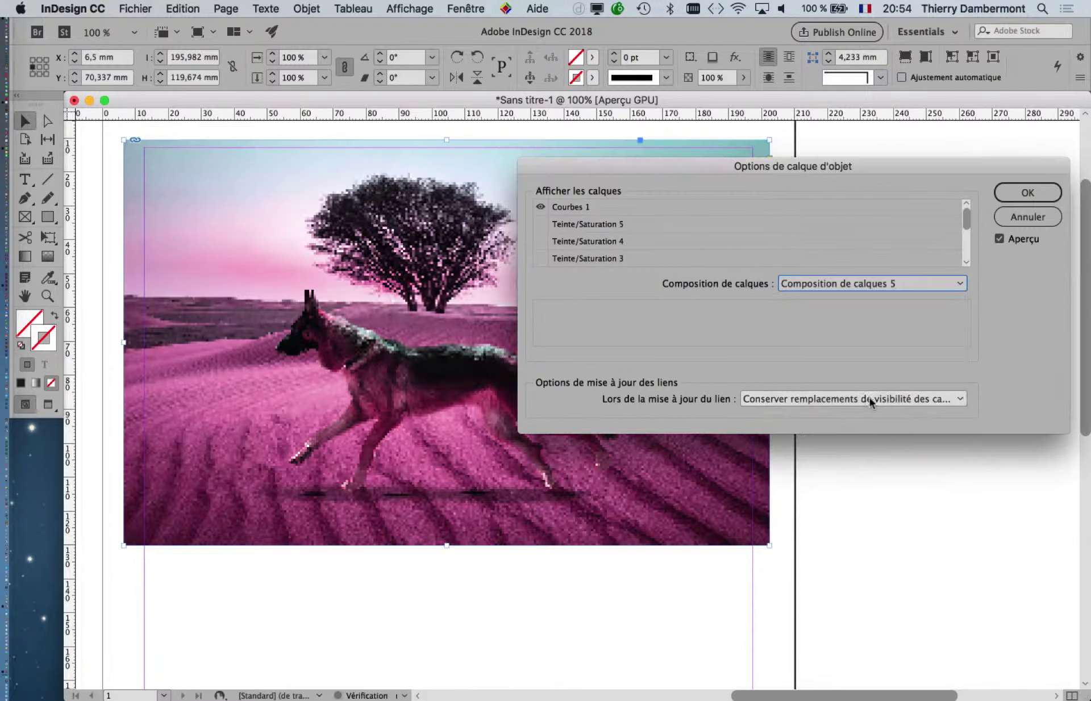
left_click(840, 287)
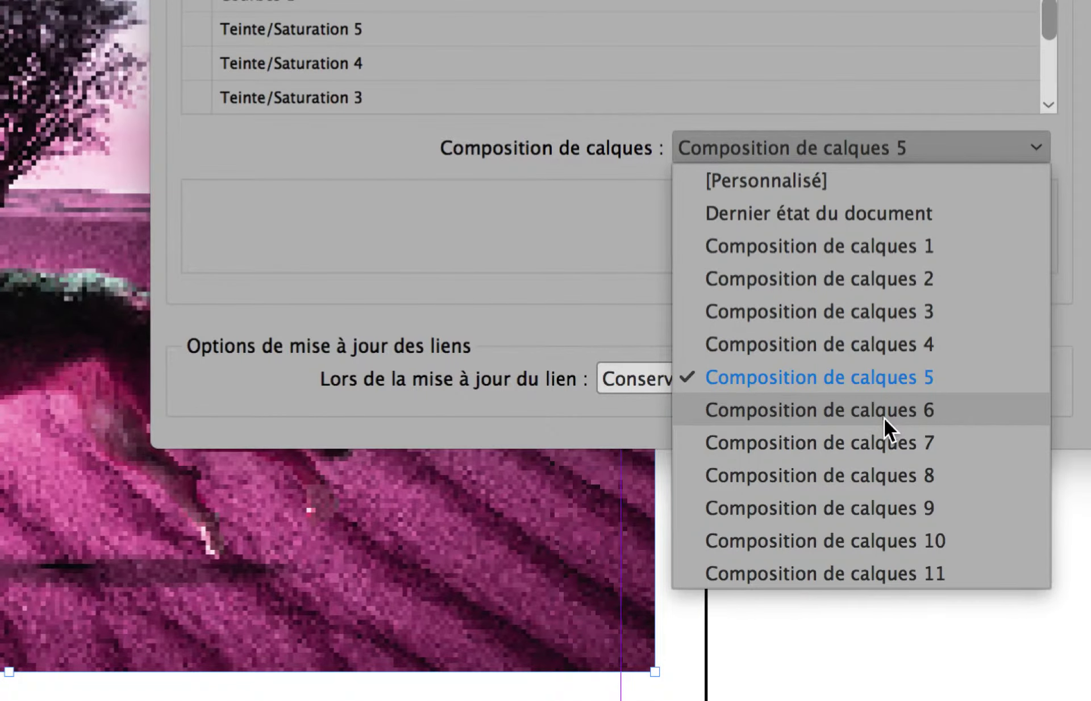
left_click(884, 418)
left_click(857, 335)
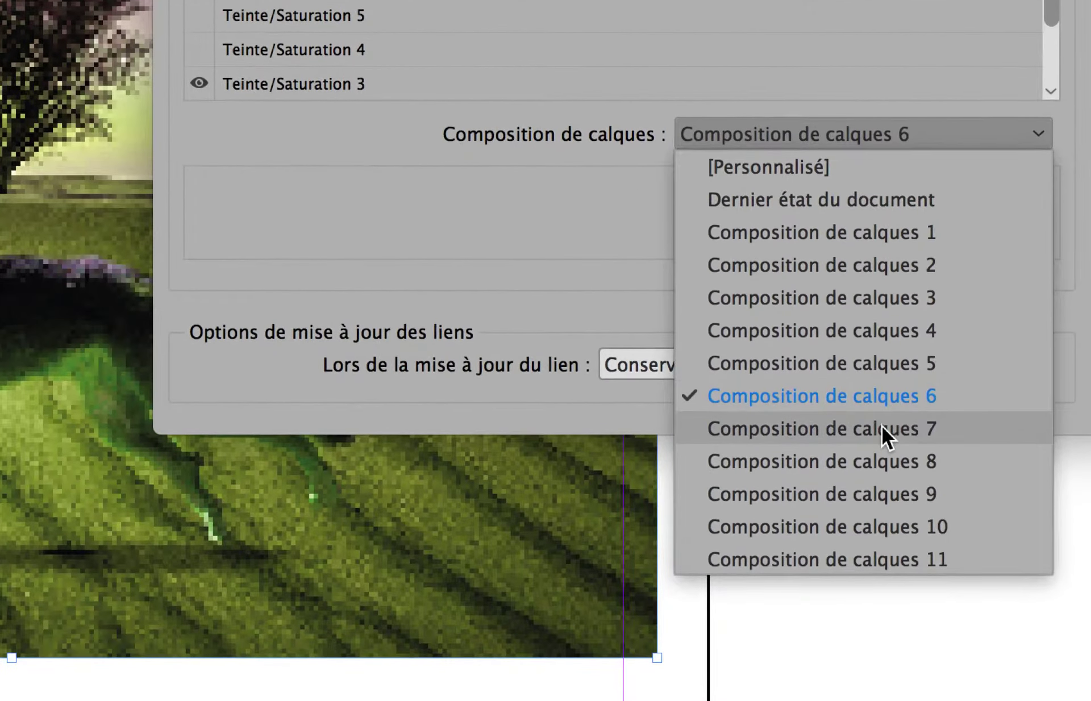
left_click(882, 441)
left_click(852, 327)
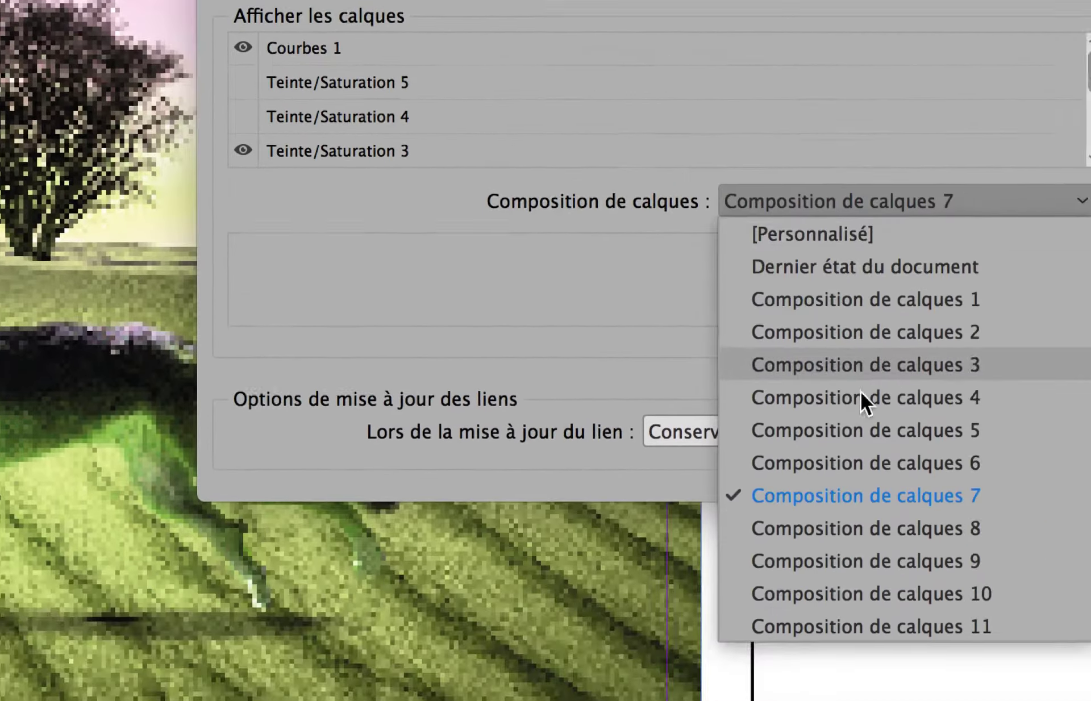
left_click(874, 459)
Step: Compare comps 7, 3, 5 and 6 again, then apply the magenta Composition de calques 4
left_click(828, 333)
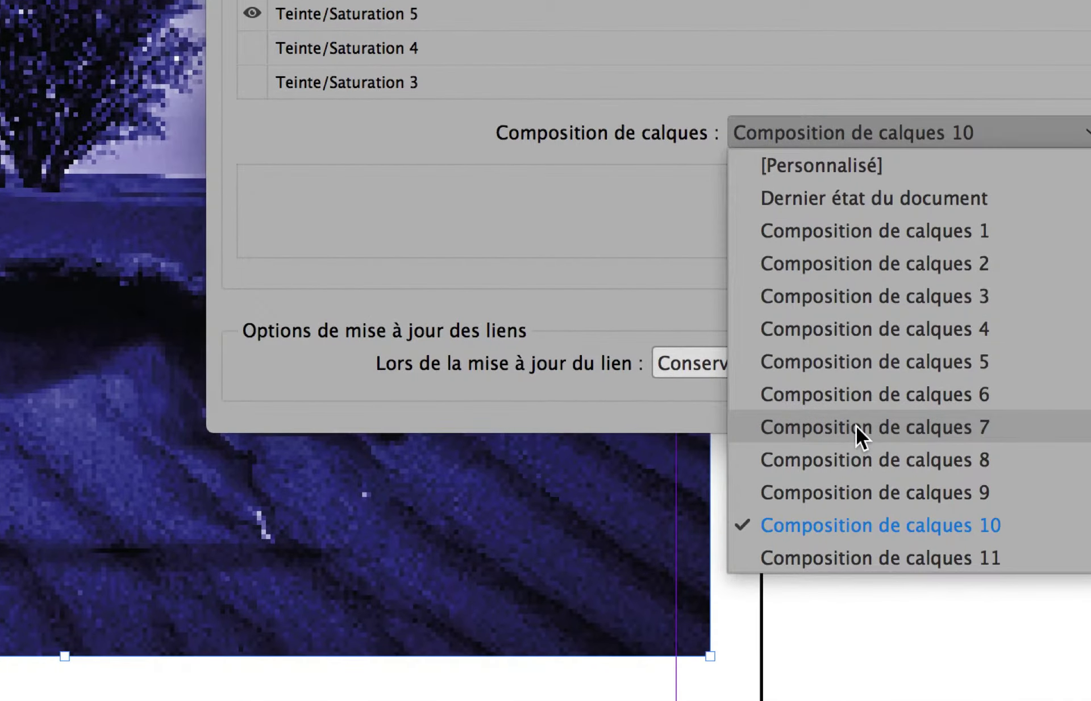
left_click(857, 430)
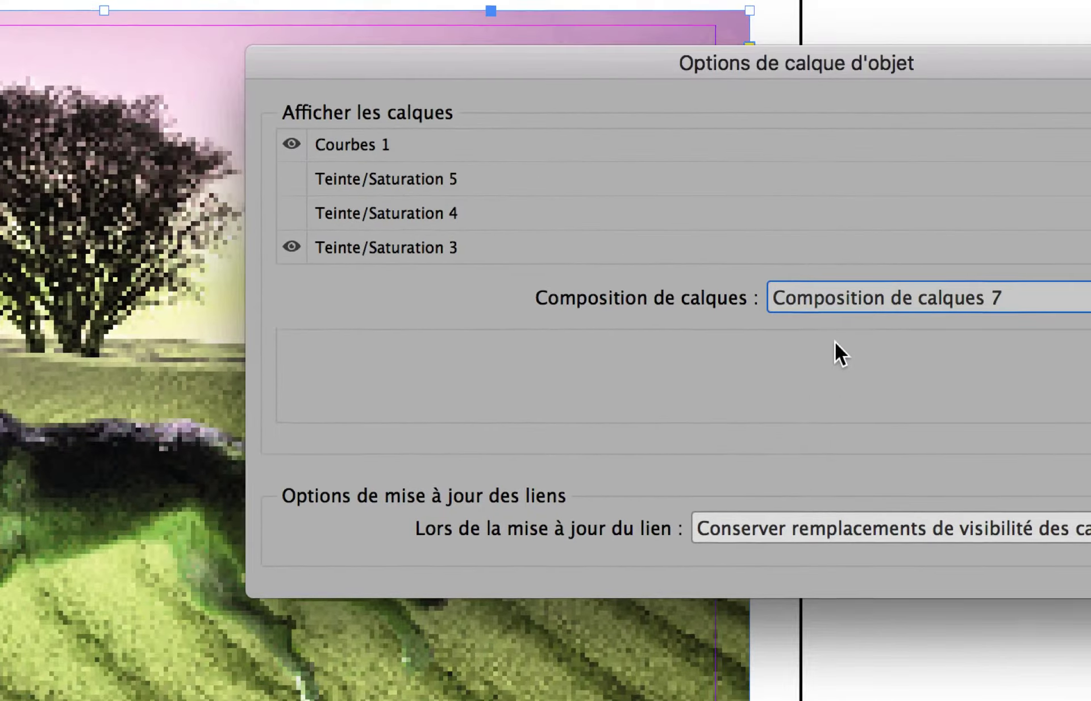
left_click(835, 300)
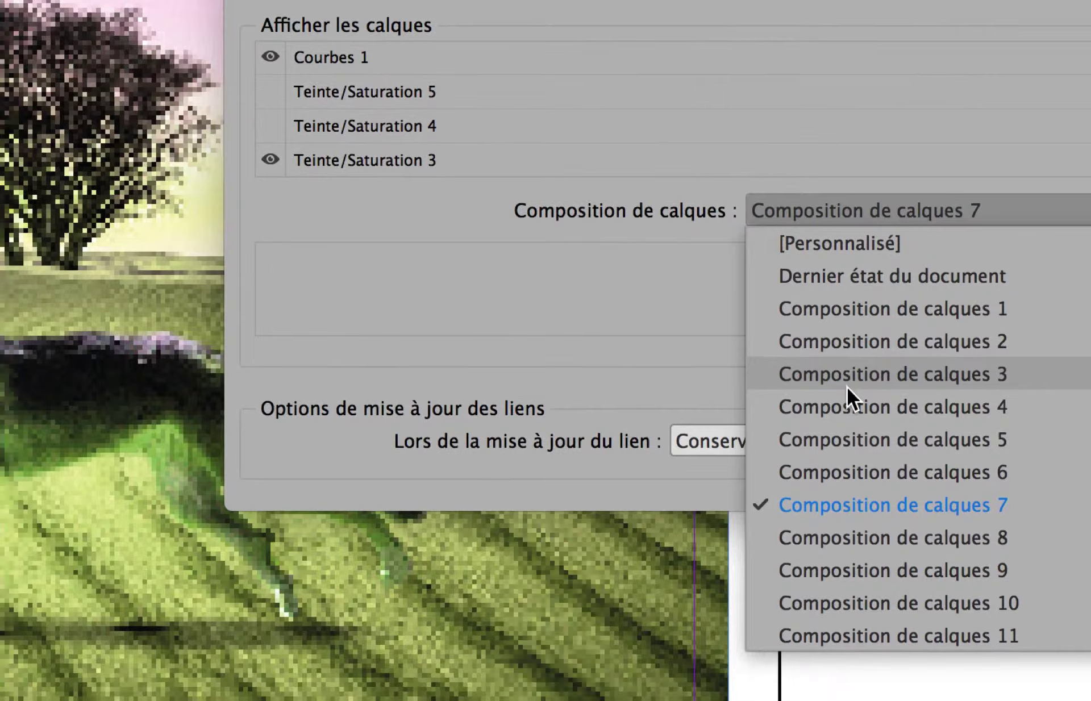
left_click(869, 449)
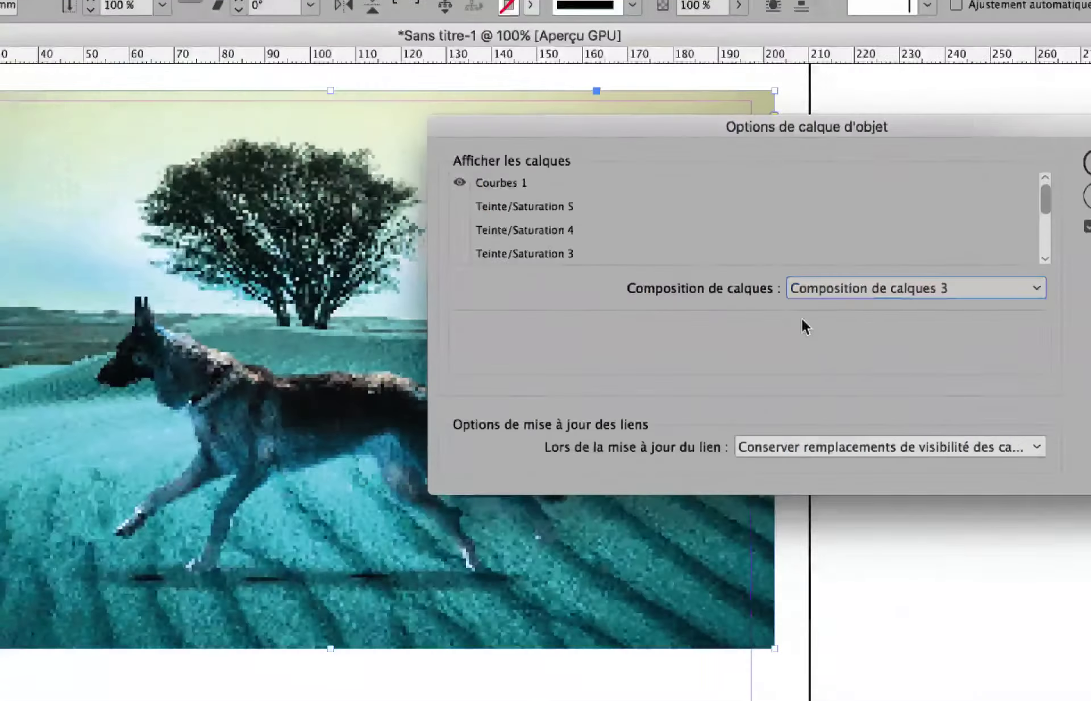
left_click(847, 283)
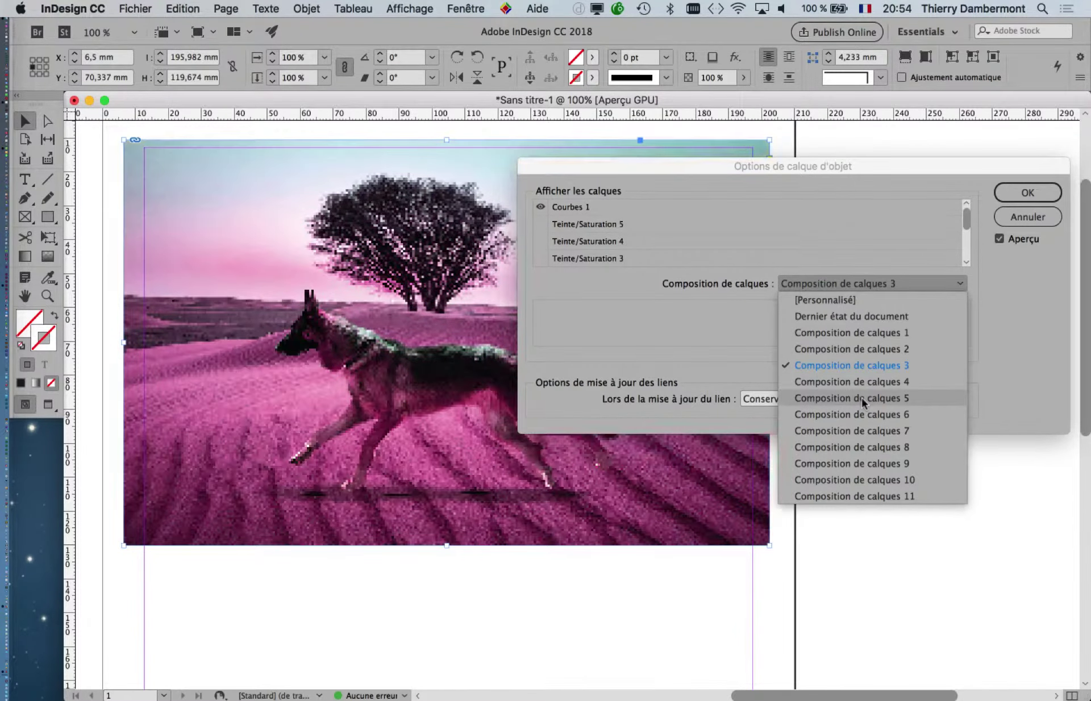
left_click(863, 399)
left_click(895, 288)
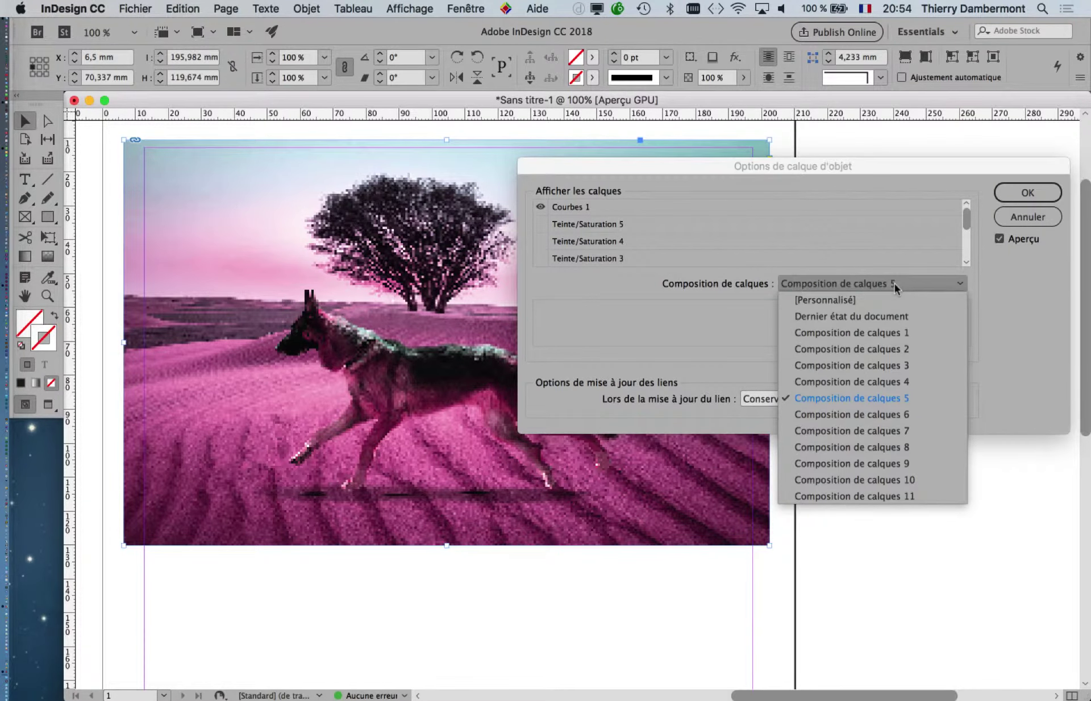
left_click(904, 416)
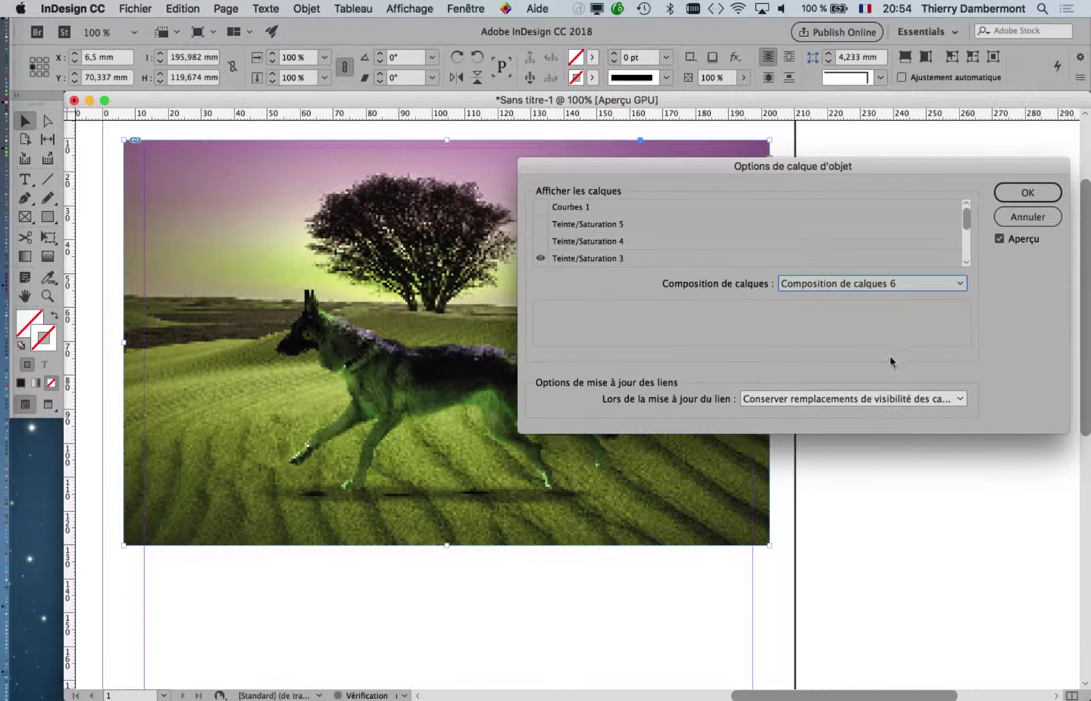
left_click(891, 284)
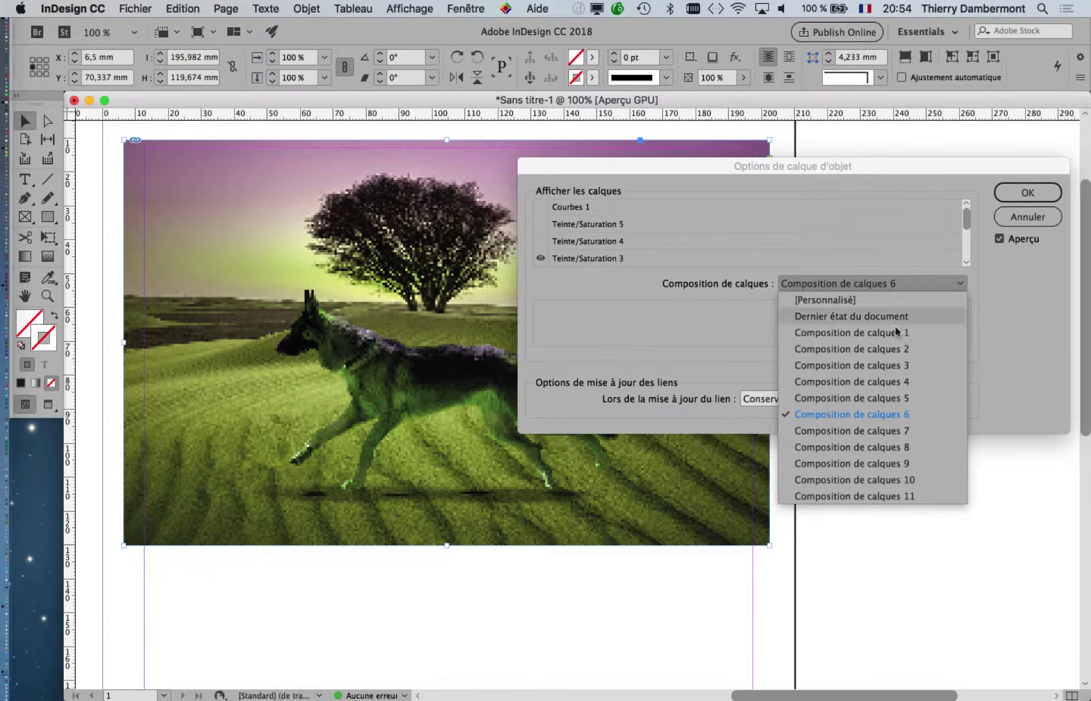
left_click(906, 383)
left_click(1011, 196)
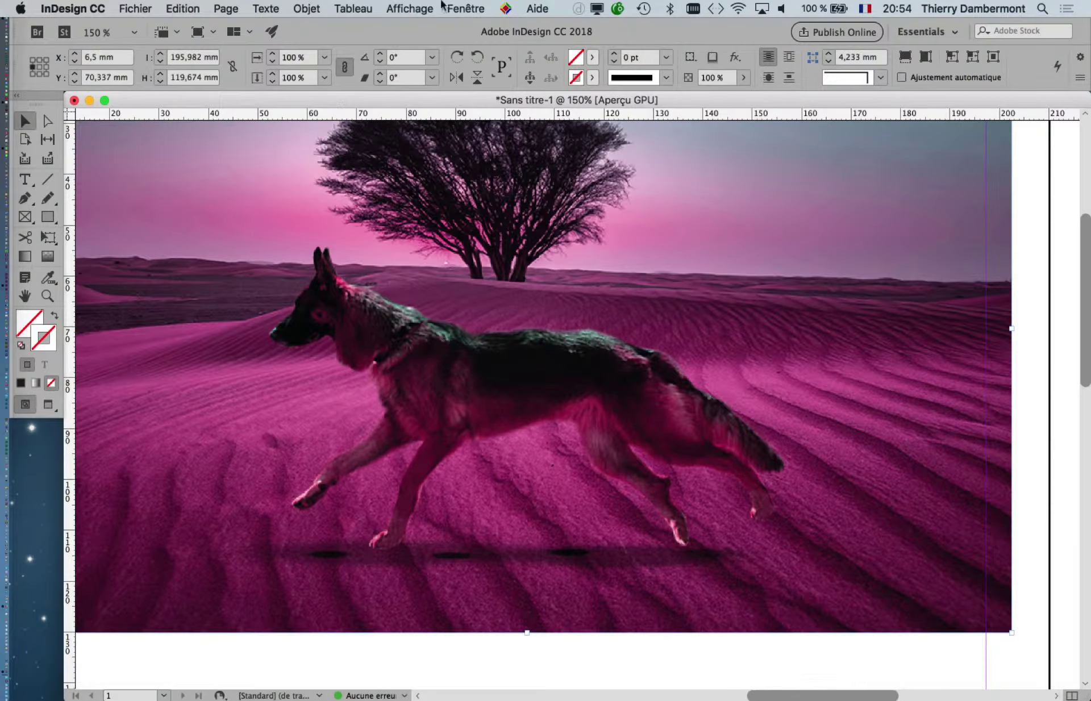
Step: Check that display performance is set to Affichage de qualité supérieure, leaving it unchanged
left_click(410, 8)
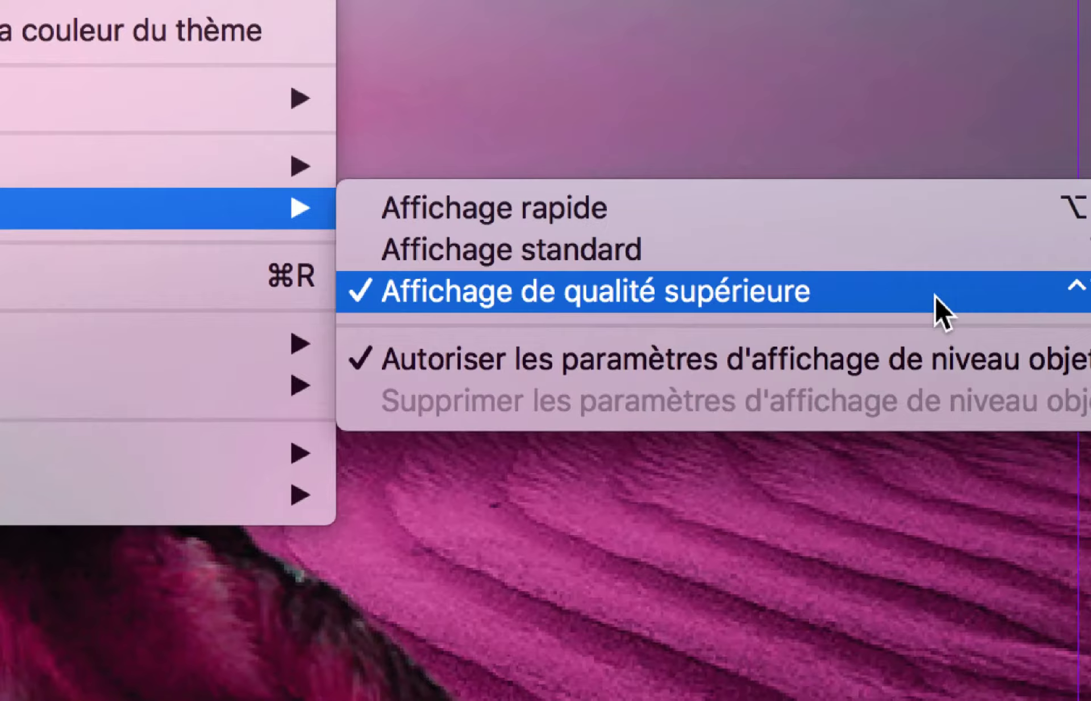
mouse_move(458, 267)
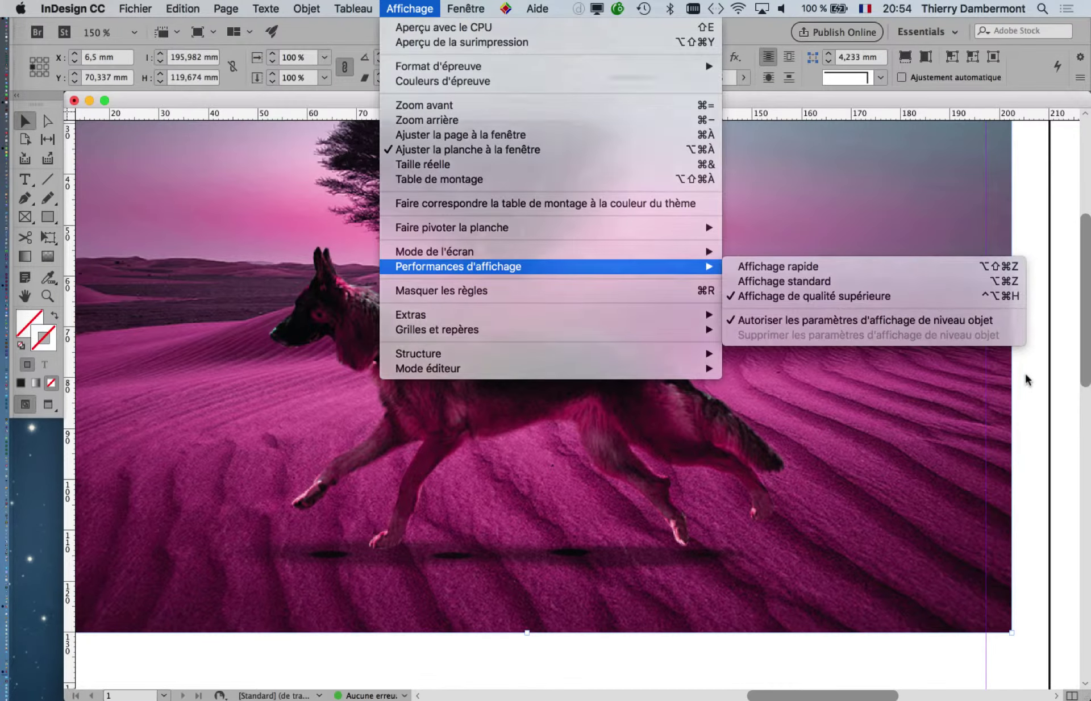
left_click(1026, 376)
left_click(310, 8)
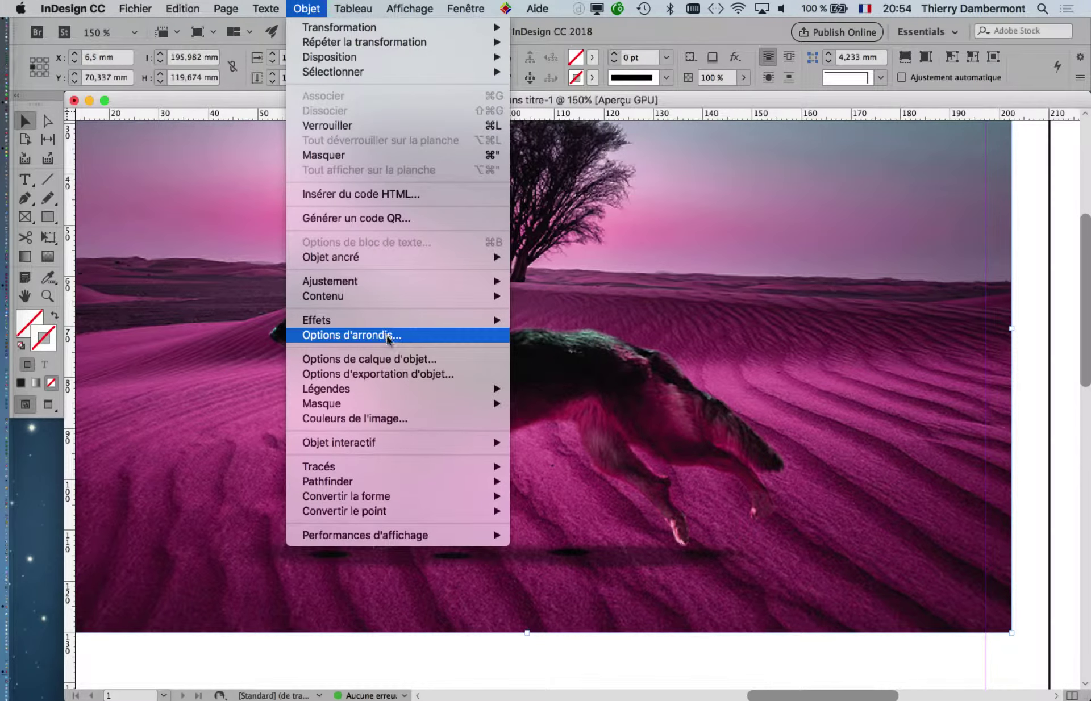
Step: Preview layer comps 2, 7, 9 and 10, then apply Composition de calques 11 to the image
left_click(397, 361)
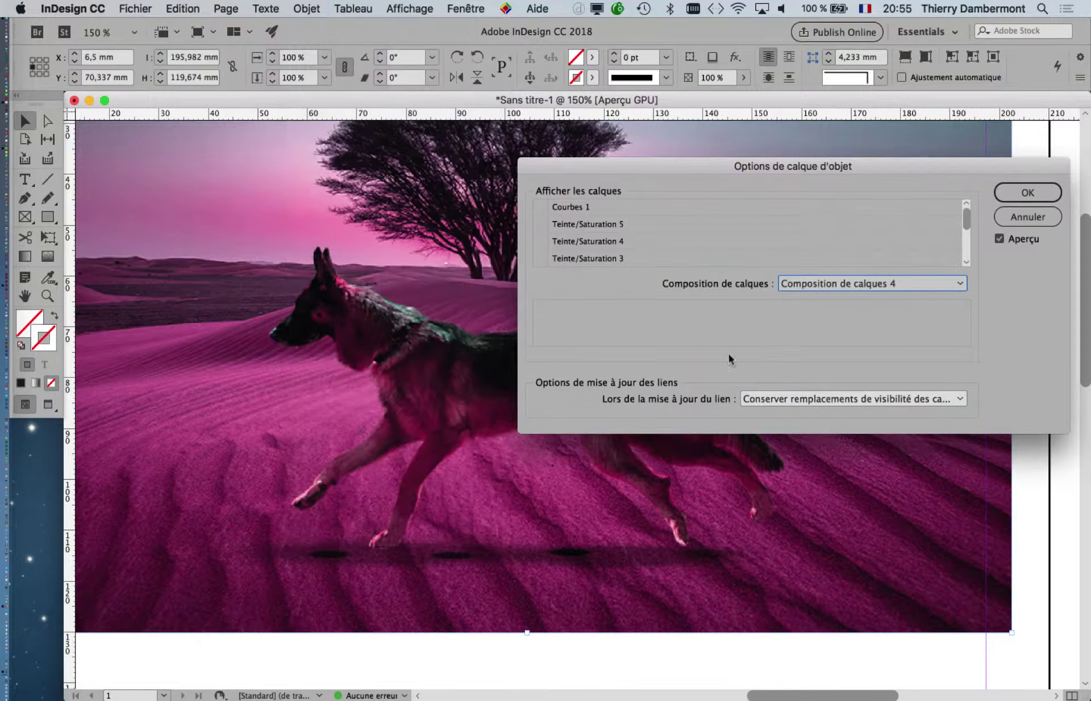
left_click(857, 281)
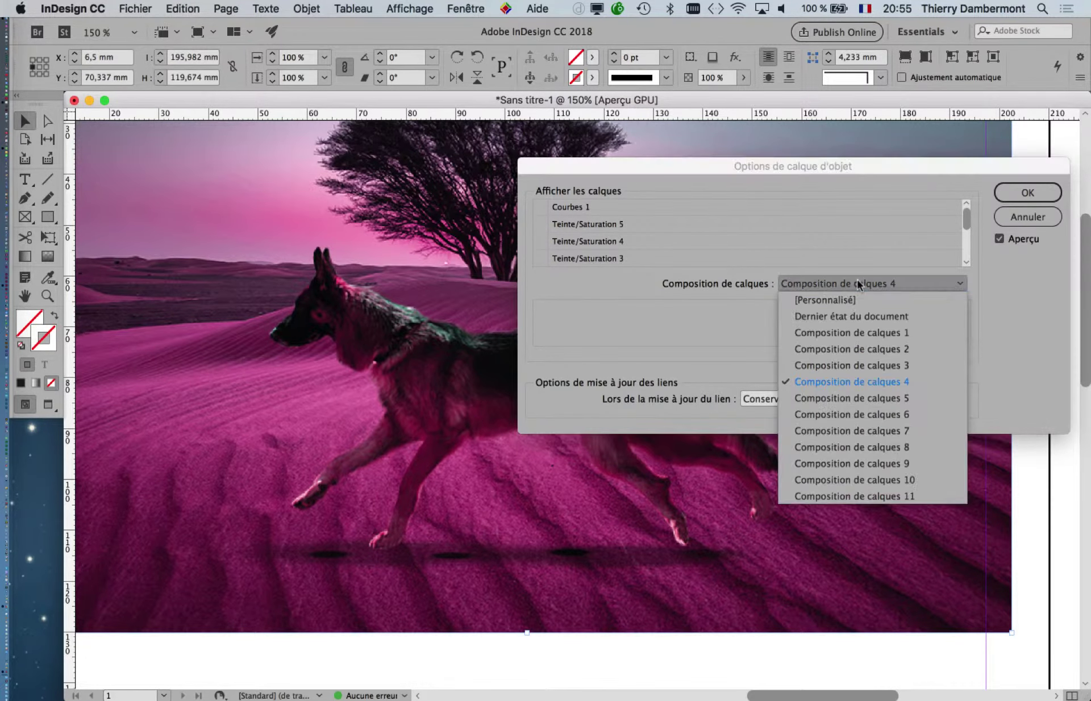
left_click(870, 348)
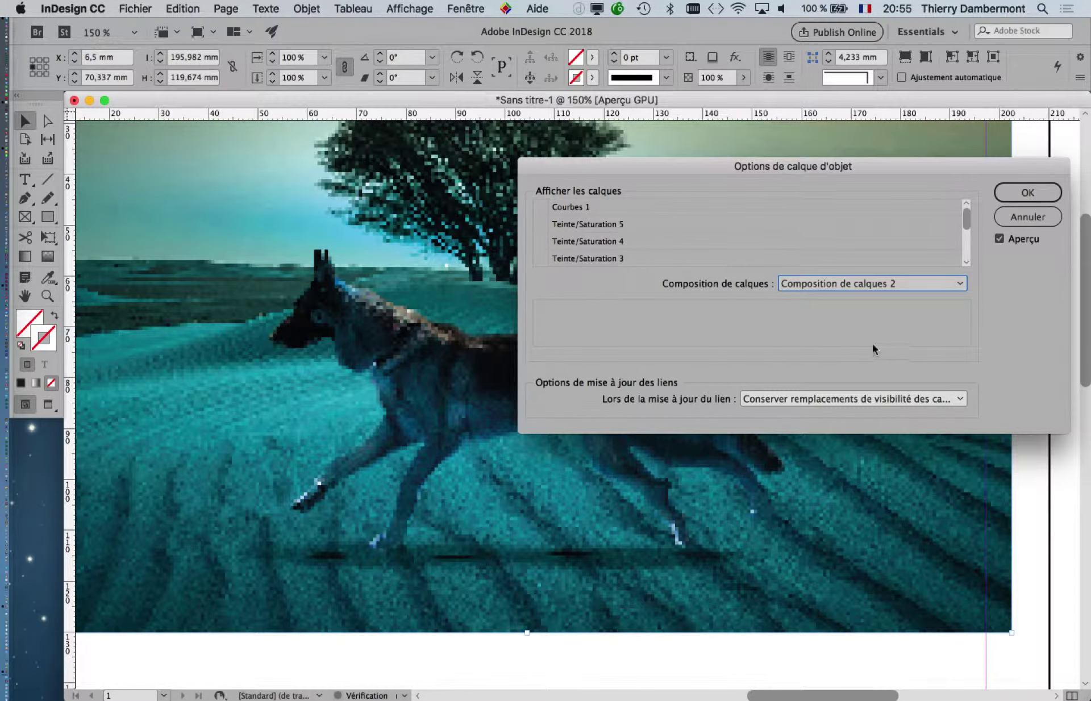
left_click(874, 284)
left_click(884, 434)
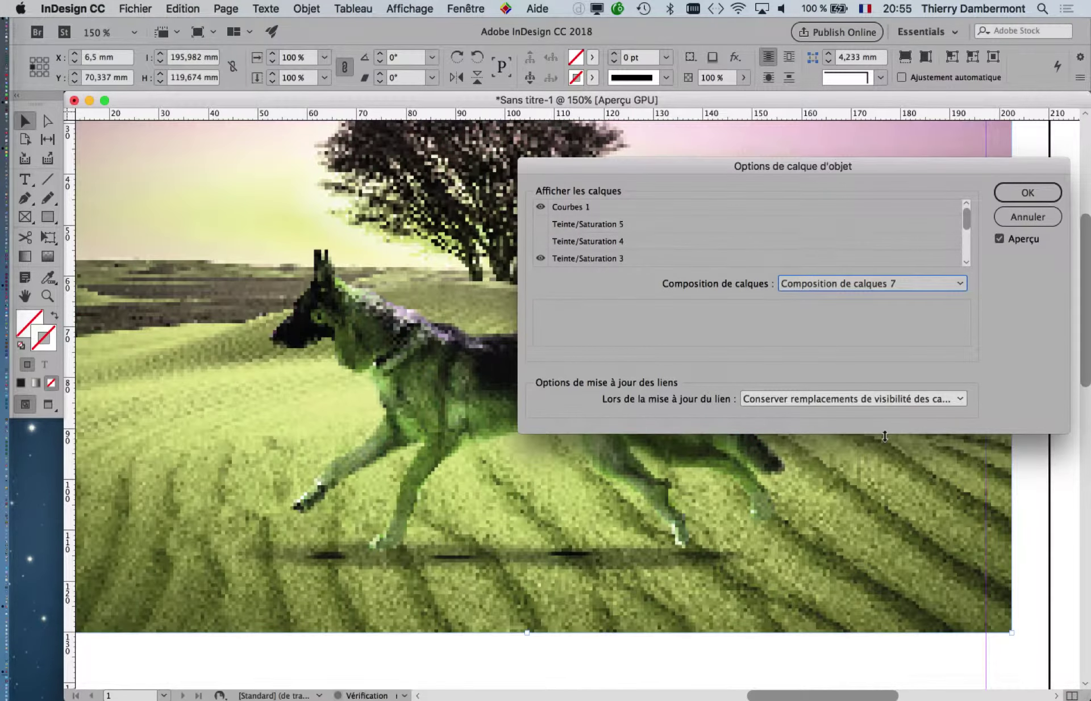
left_click(857, 284)
left_click(860, 461)
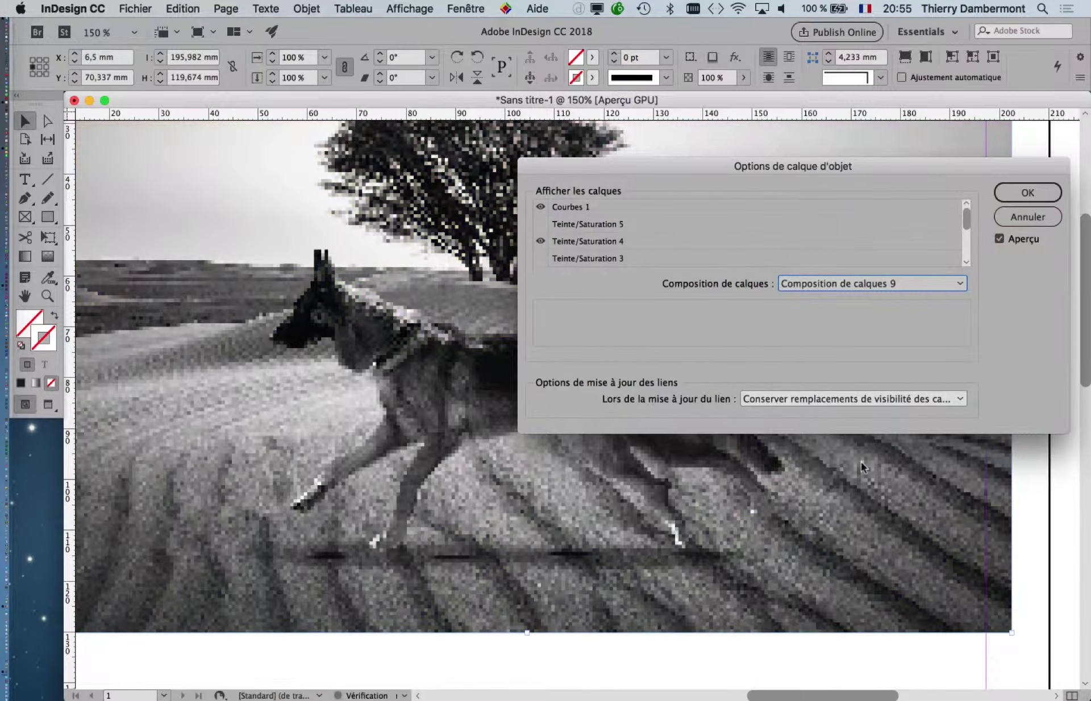
left_click(844, 284)
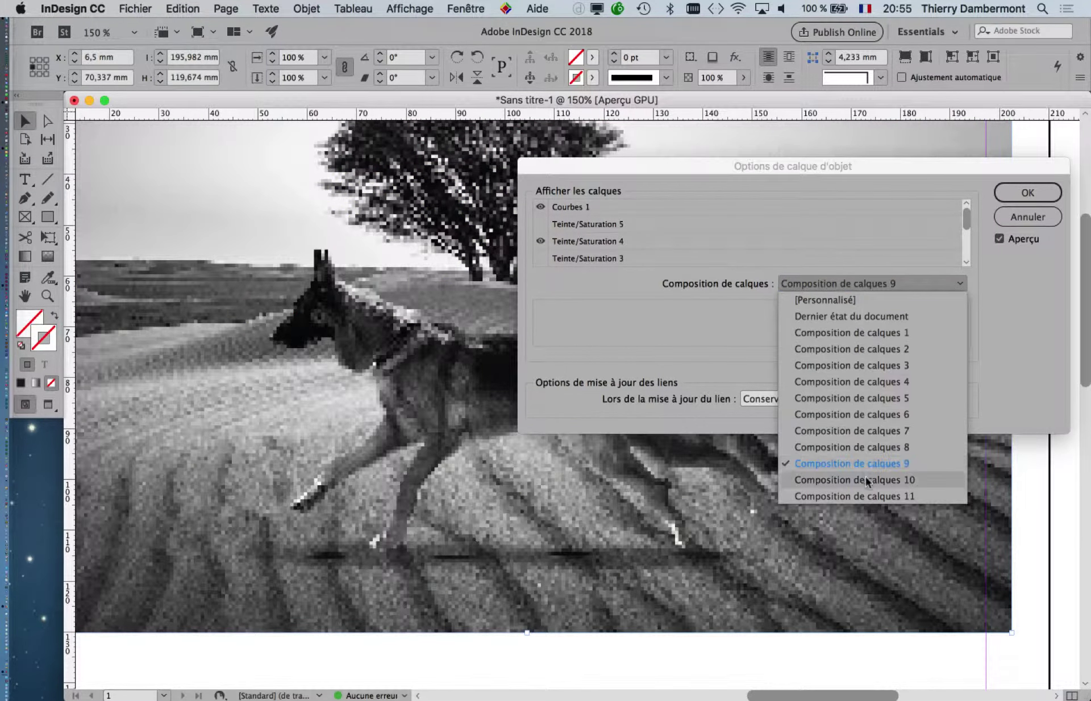
left_click(867, 481)
left_click(847, 284)
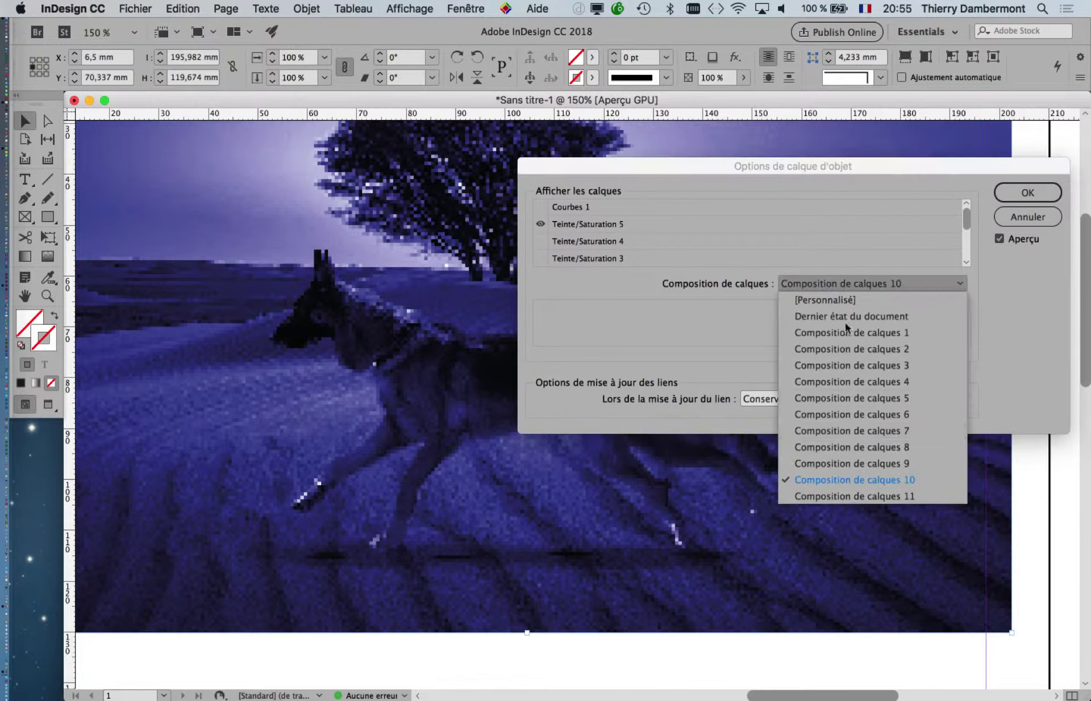
left_click(872, 496)
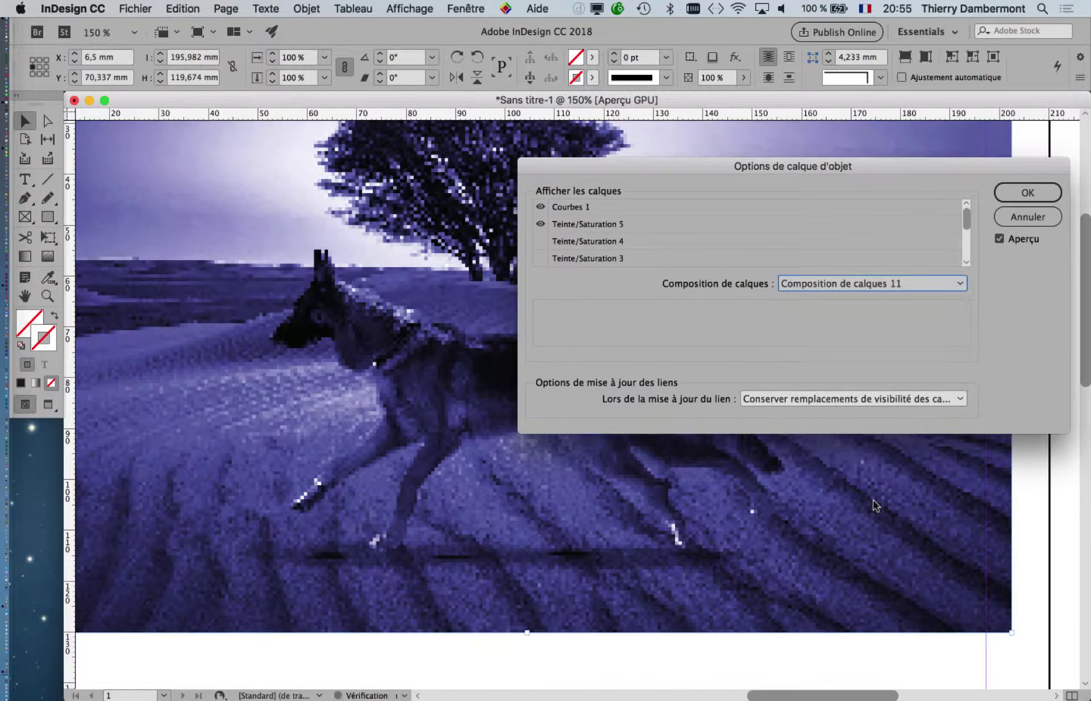
left_click(1040, 196)
scroll(720, 325, "down", 1, "alt")
Step: Scale the image frame down to about 132 × 81 mm, keeping it anchored at the page's top-left
scroll(720, 325, "down", 1, "alt")
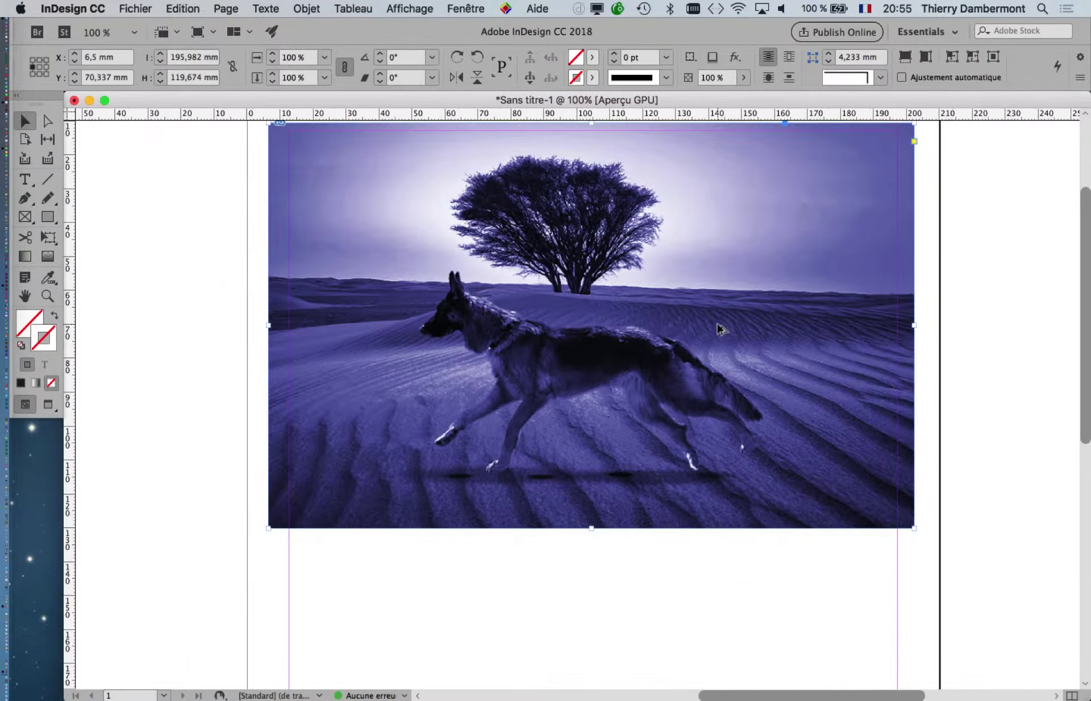
scroll(718, 325, "down", 1, "alt")
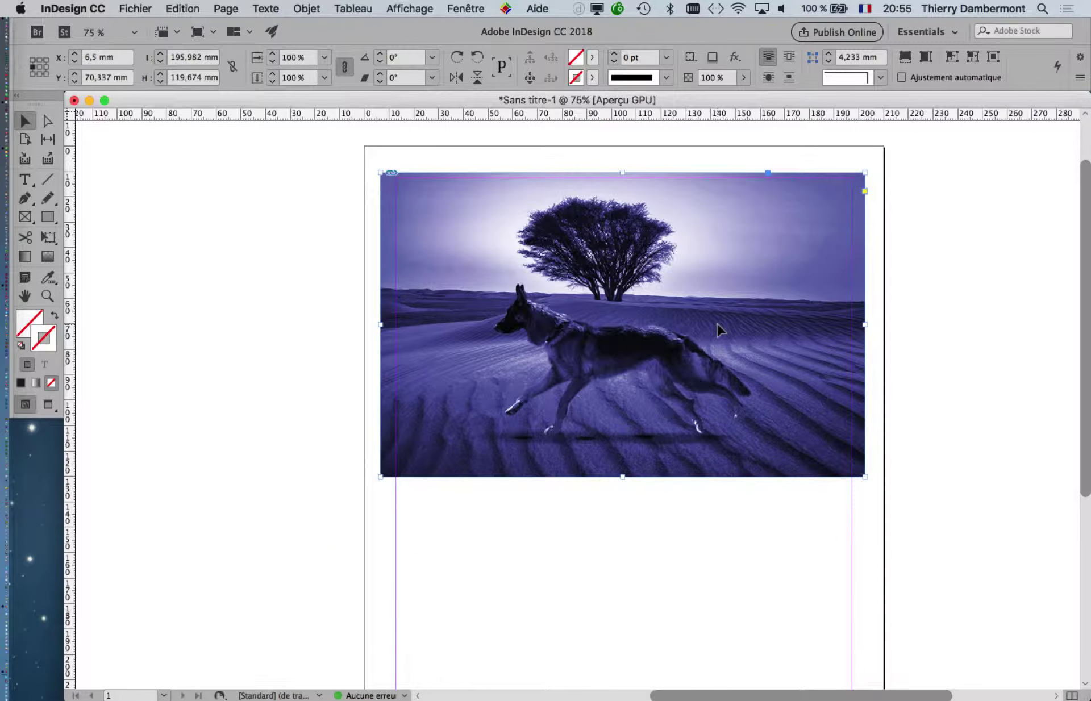
left_click(27, 121)
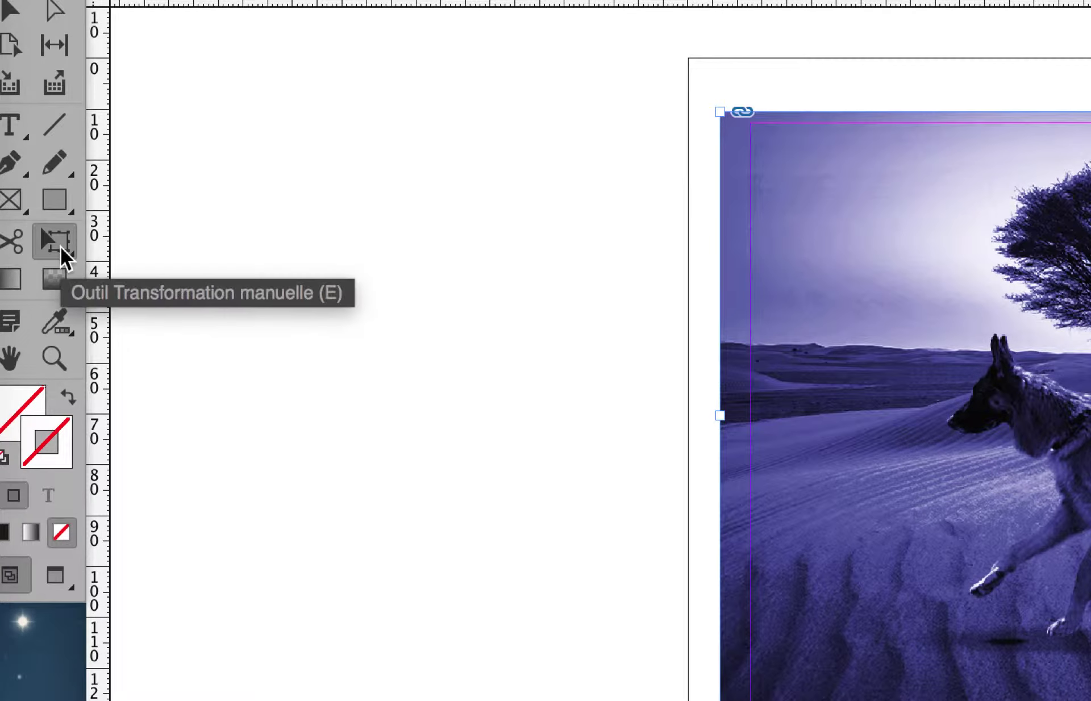
left_click(60, 247)
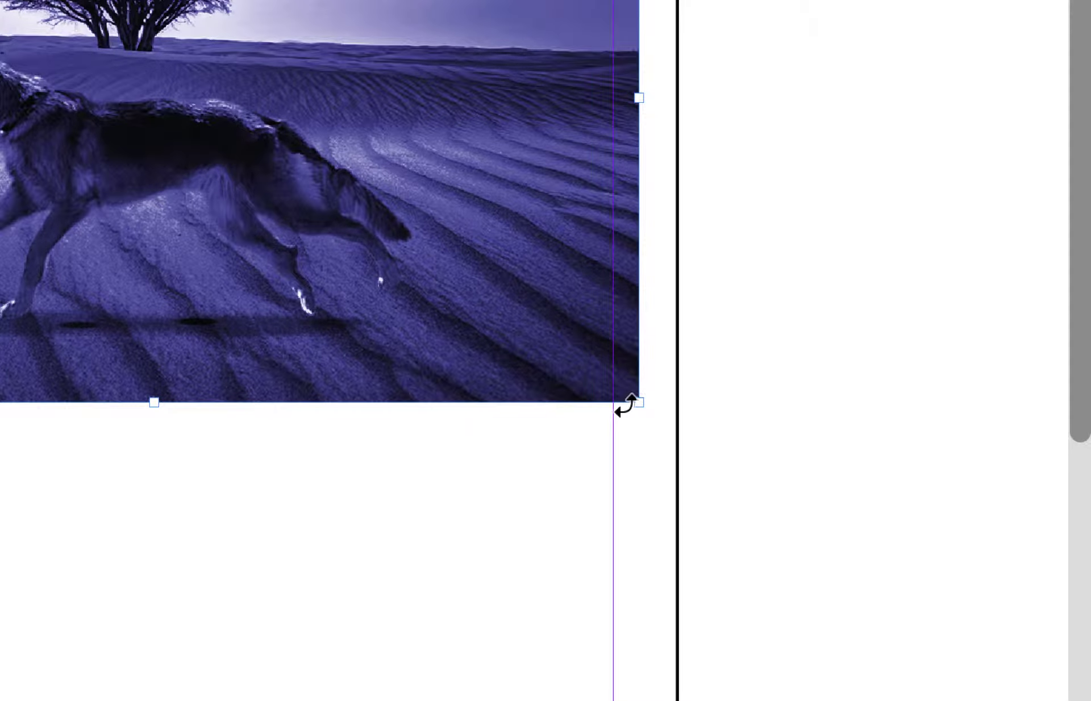
left_click_drag(638, 402, 526, 348)
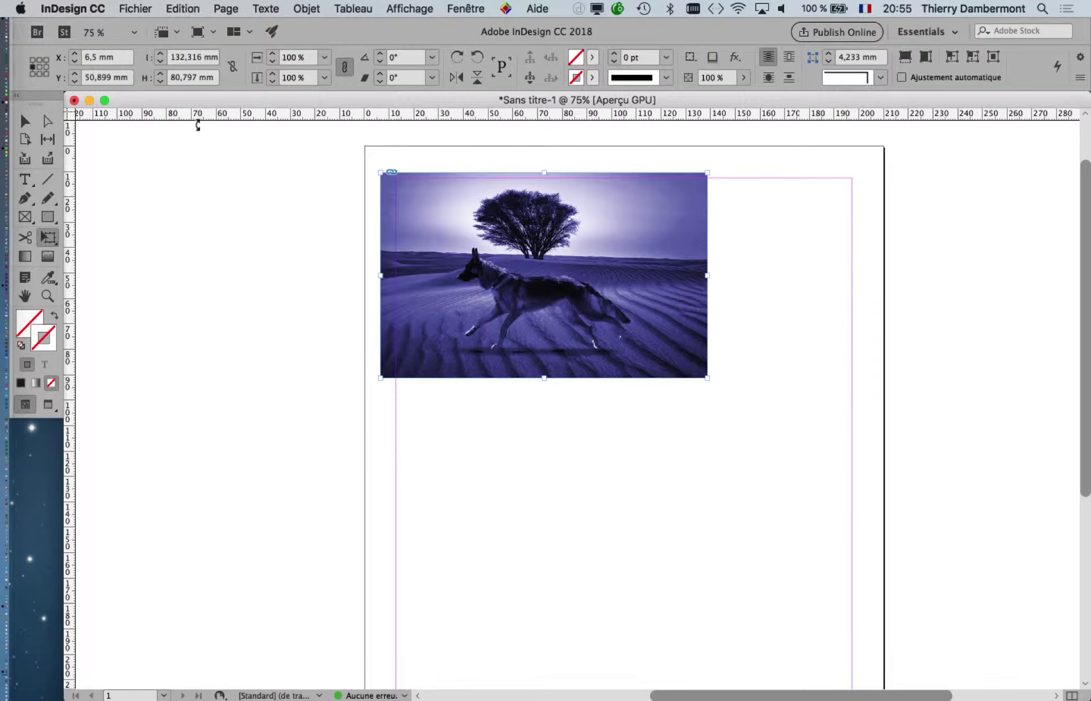
Step: Alt-drag two duplicates of the image frame into a column below the original
left_click(35, 120)
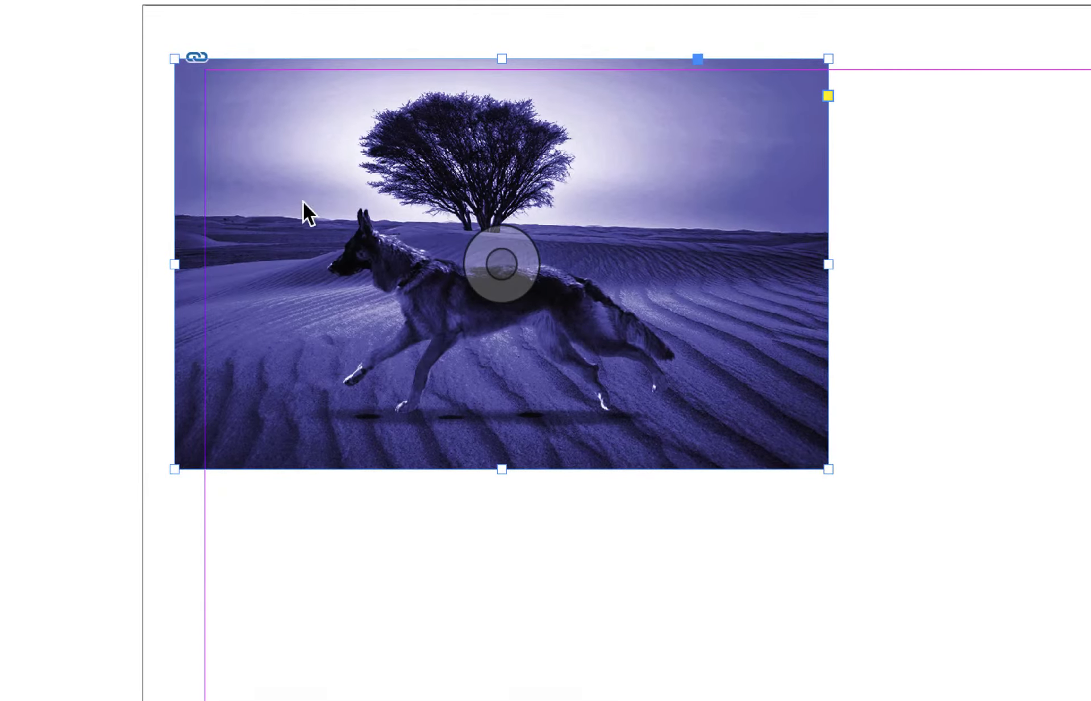
left_click_drag(302, 201, 302, 339)
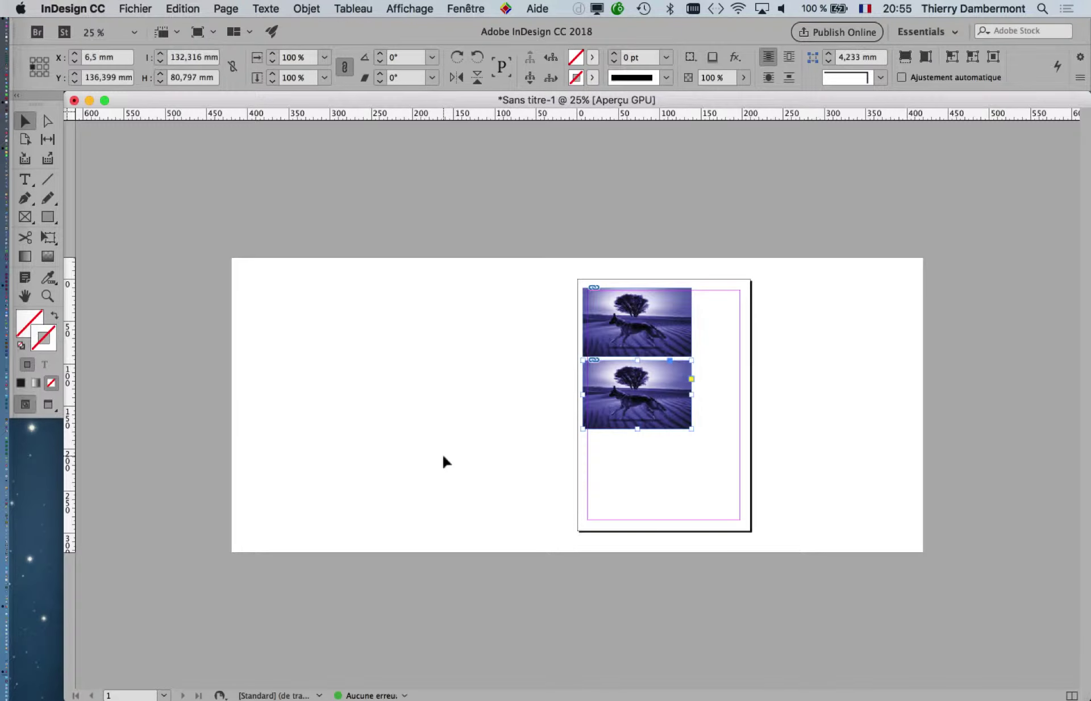
left_click_drag(612, 425, 613, 482)
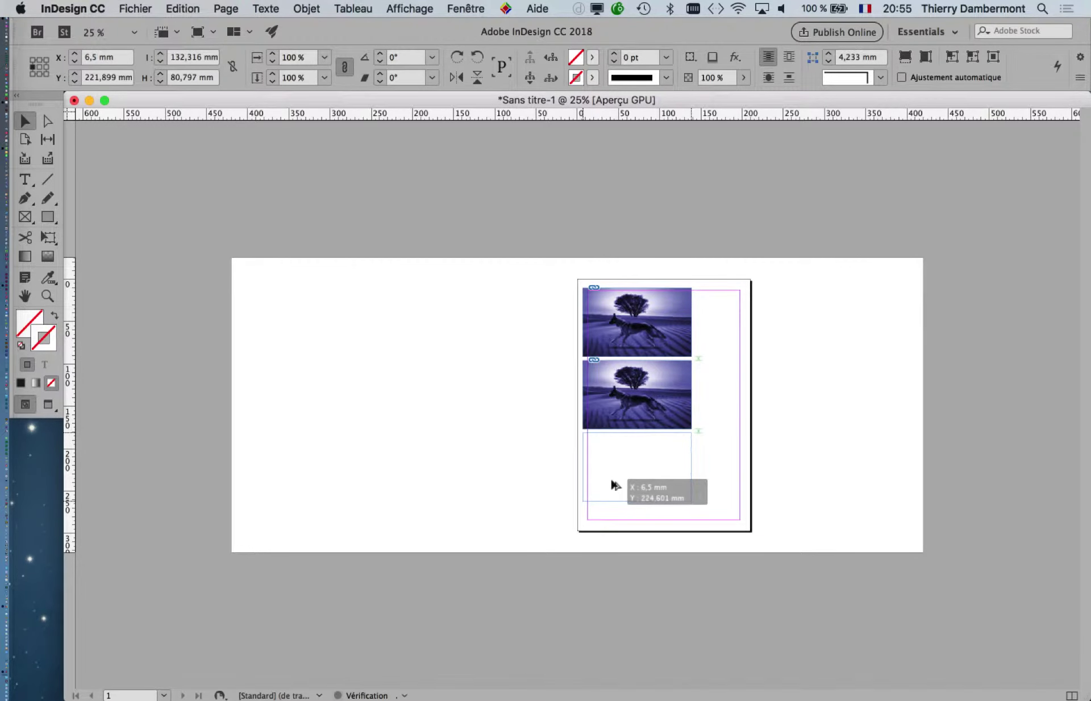
key("super+equal")
key("super+equal")
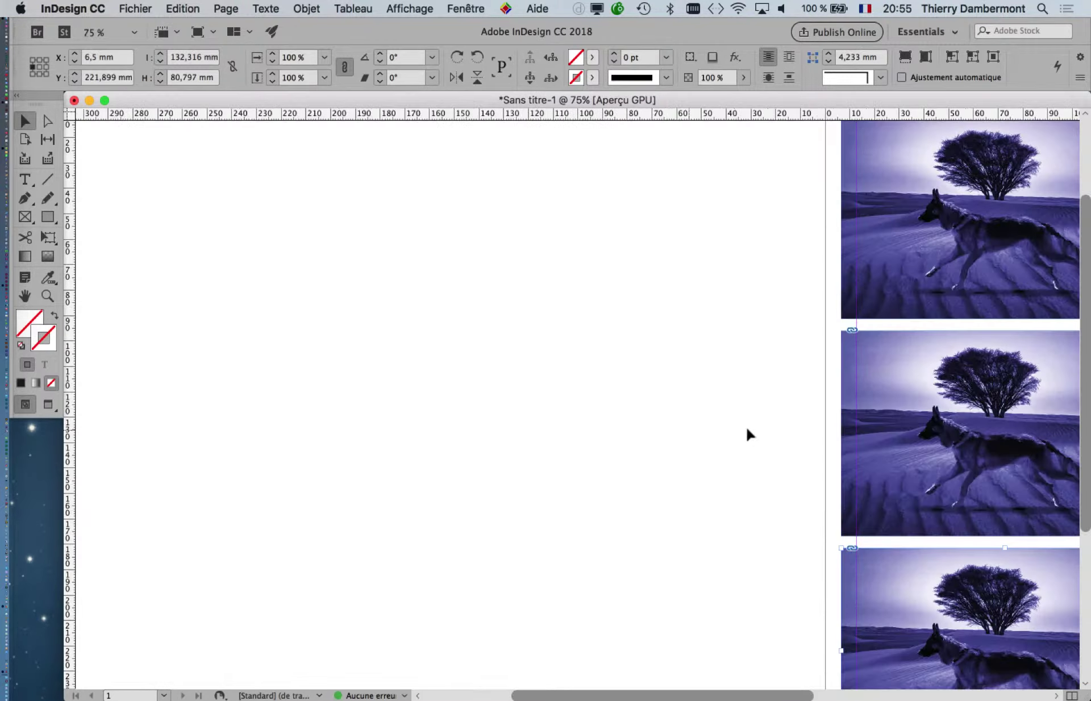
left_click_drag(748, 434, 390, 390)
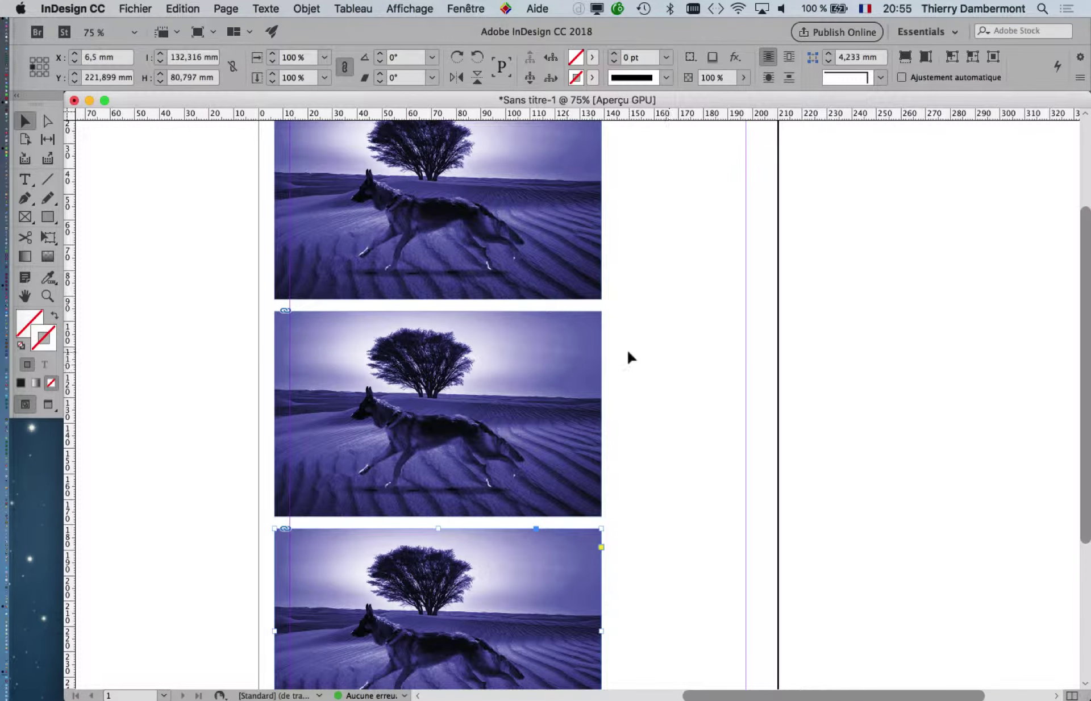
Step: Give the middle frame the teal Composition de calques 3 layer comp
left_click(307, 9)
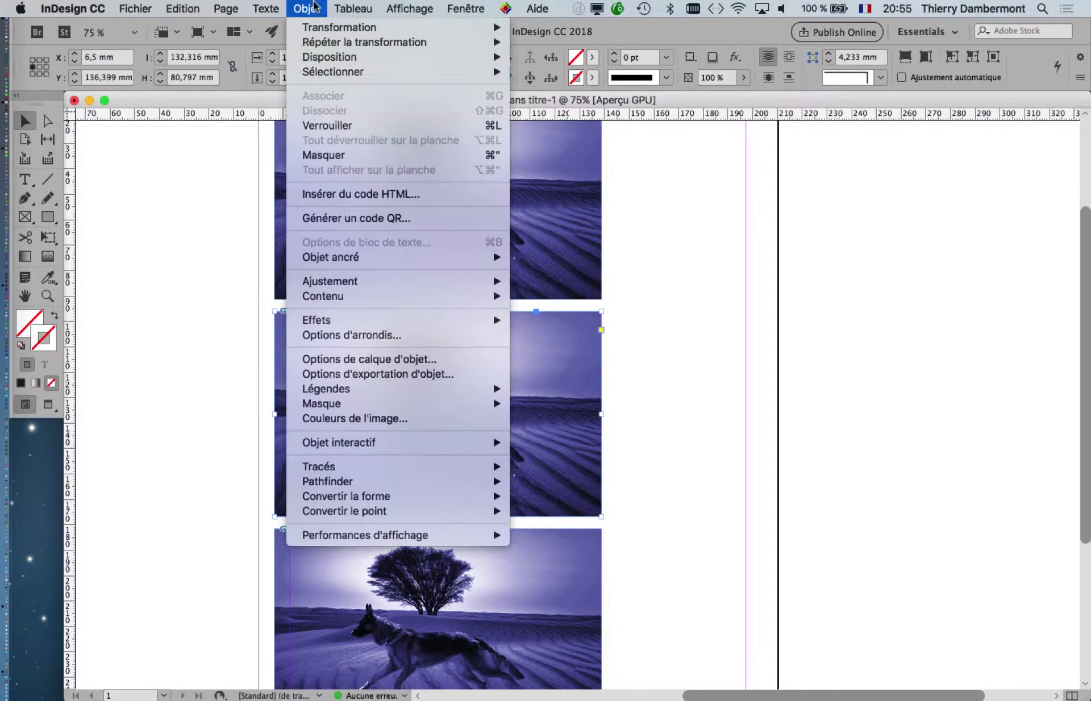
left_click(398, 360)
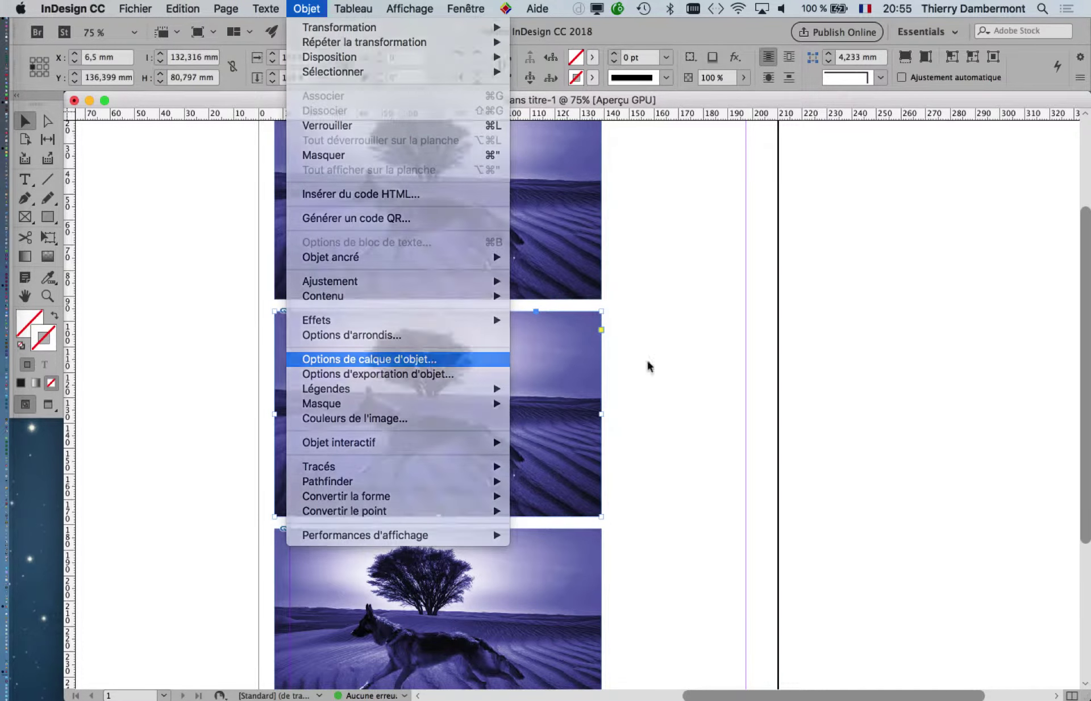
left_click(868, 284)
left_click(870, 367)
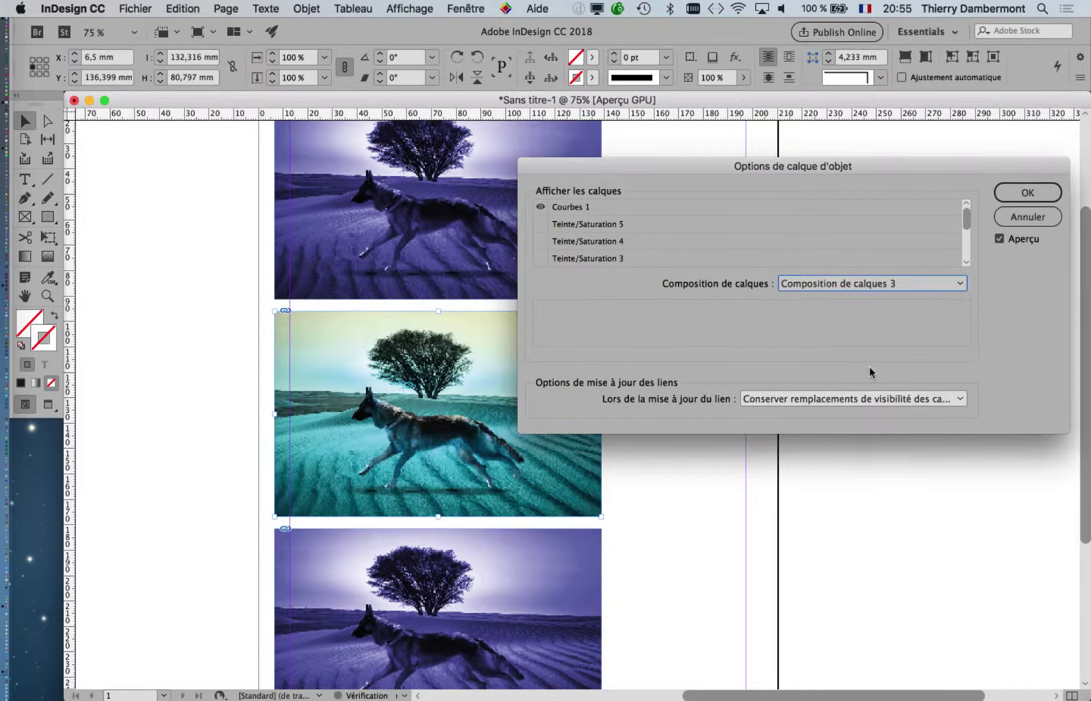
left_click(1023, 194)
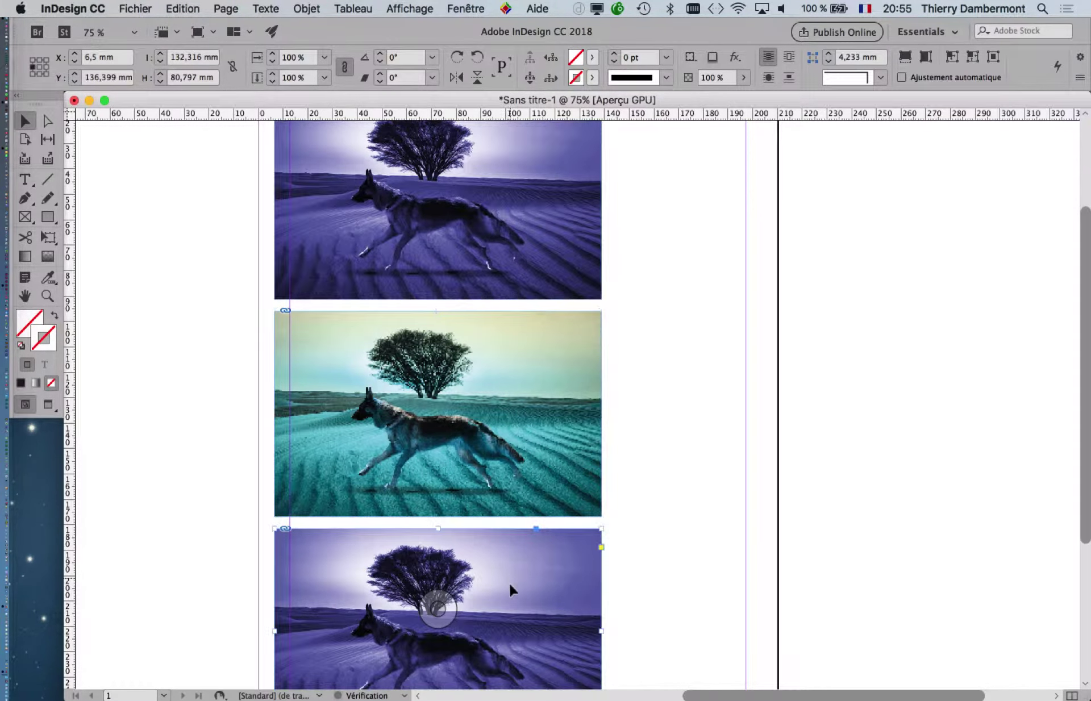
Step: Give the bottom frame Composition de calques 7 and zoom out to view the whole page
left_click(306, 9)
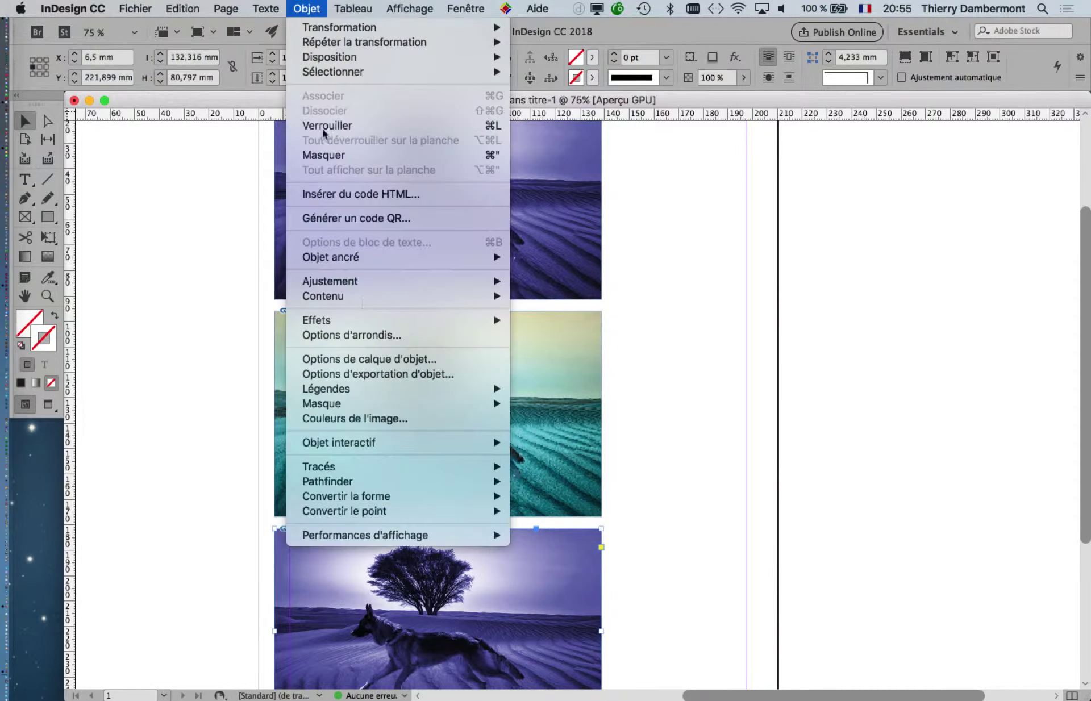
left_click(400, 360)
left_click(851, 282)
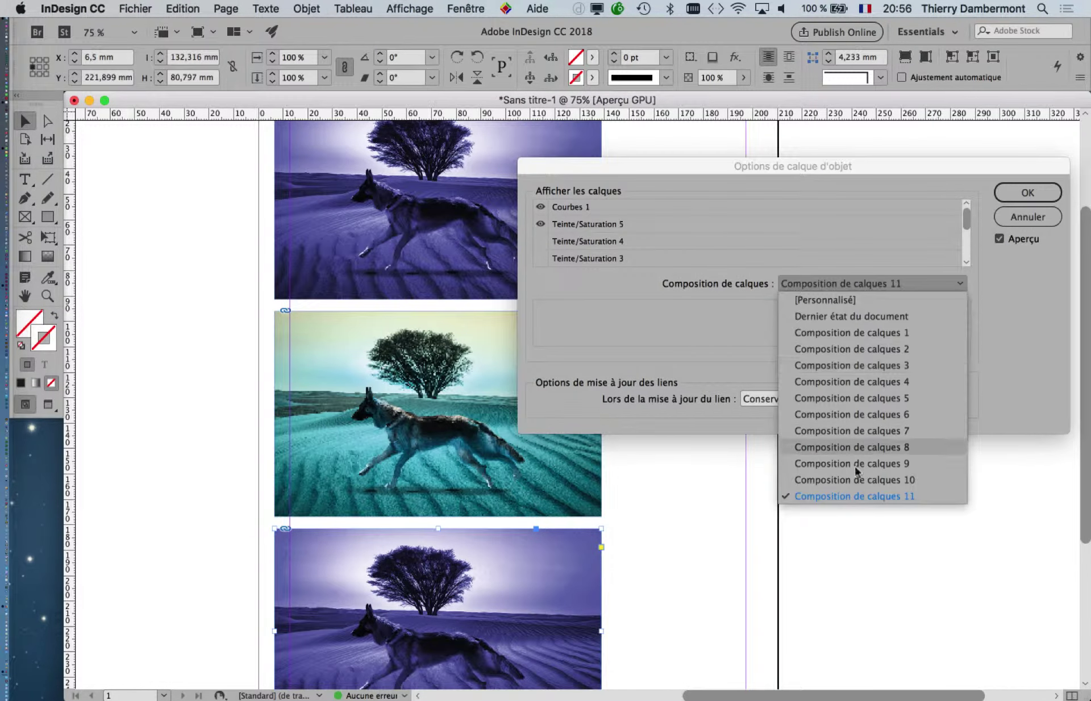
left_click(867, 435)
left_click(1027, 192)
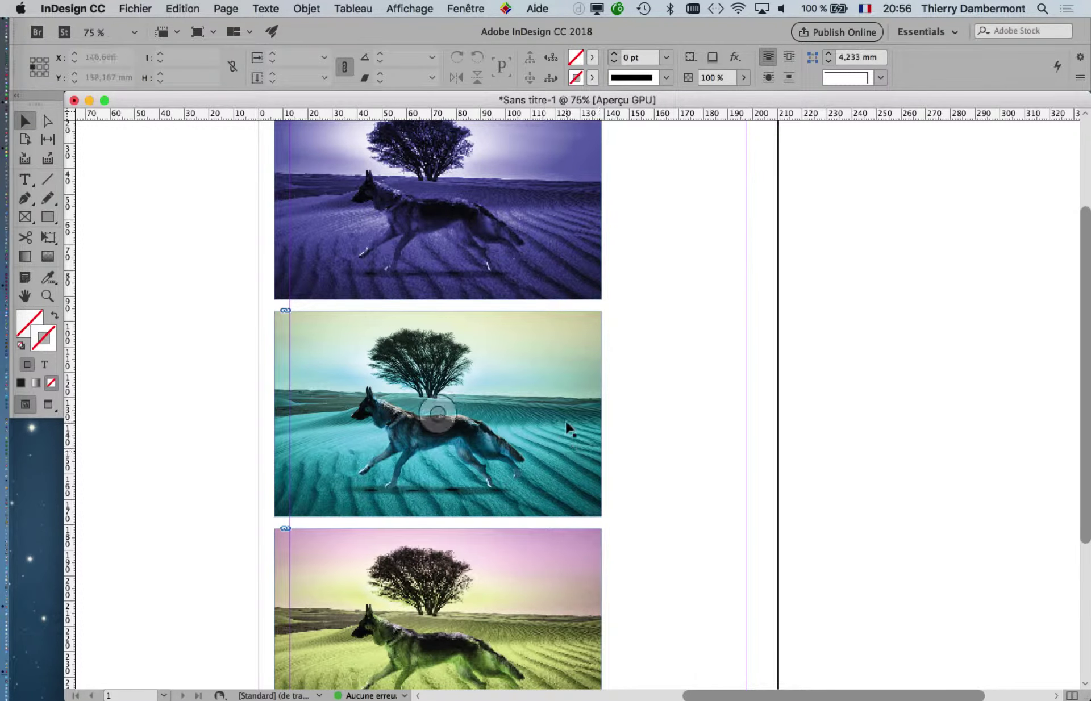
key("super+minus")
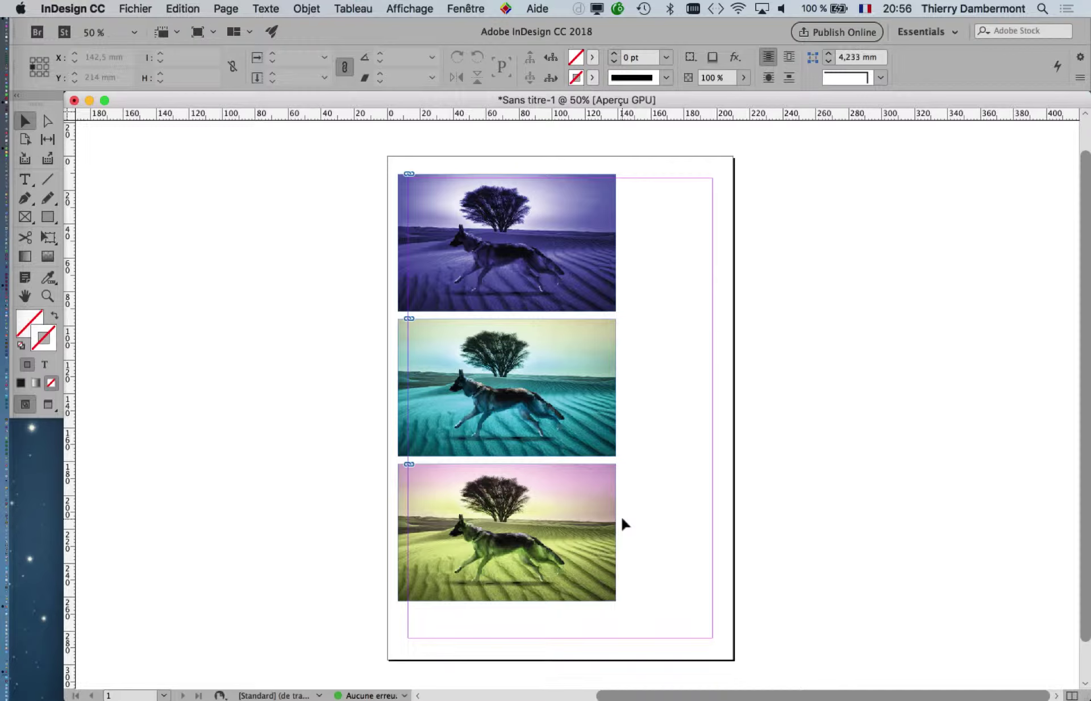
Step: Move all three image frames right so they sit centred within the page margins
left_click_drag(694, 239, 456, 523)
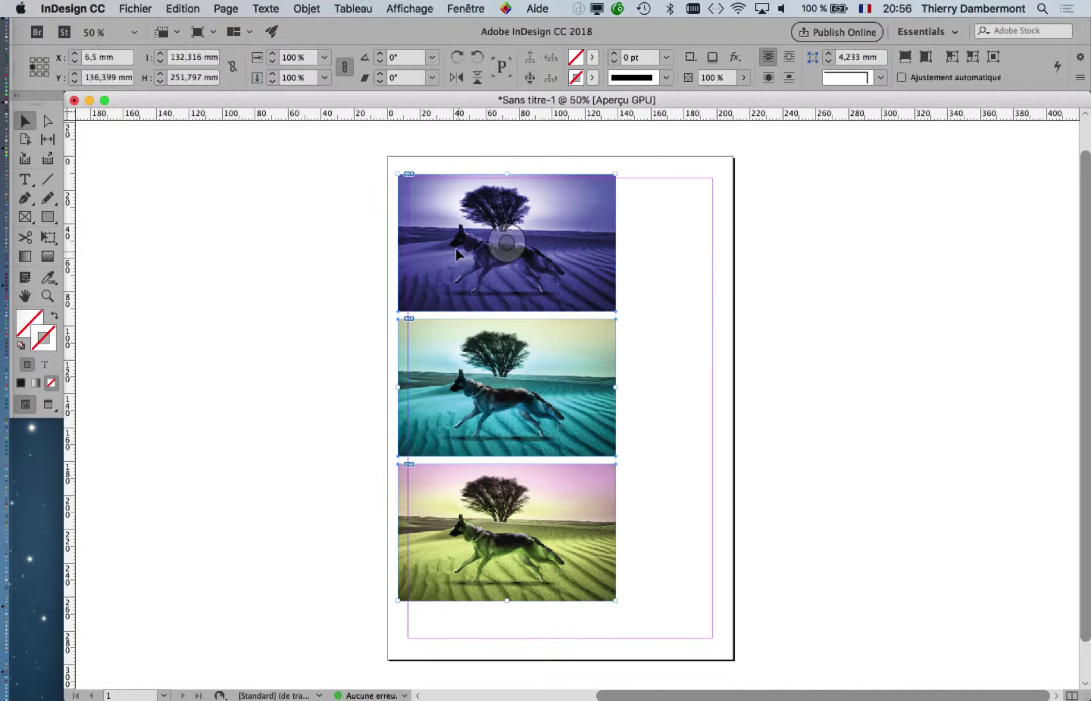
mouse_move(458, 251)
left_mouse_down()
mouse_move(481, 271)
mouse_move(500, 271)
left_mouse_up()
left_click(864, 431)
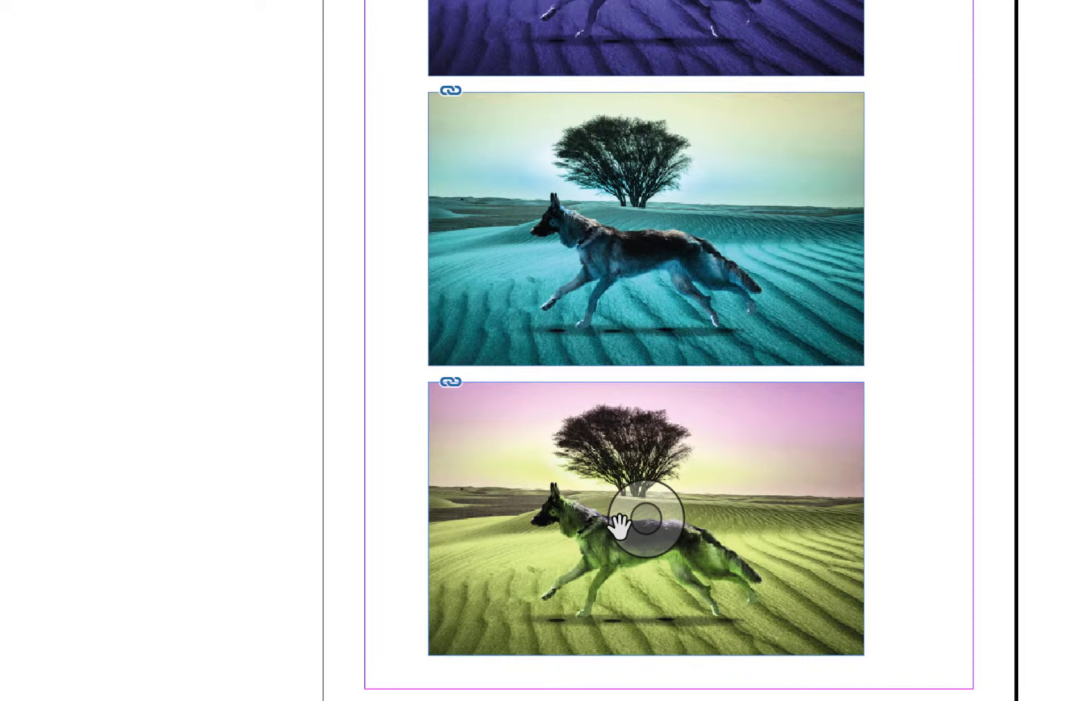
Step: Enlarge the bottom frame's picture with Free Transform and reposition it as a close-up of the dog's head
left_click(618, 524)
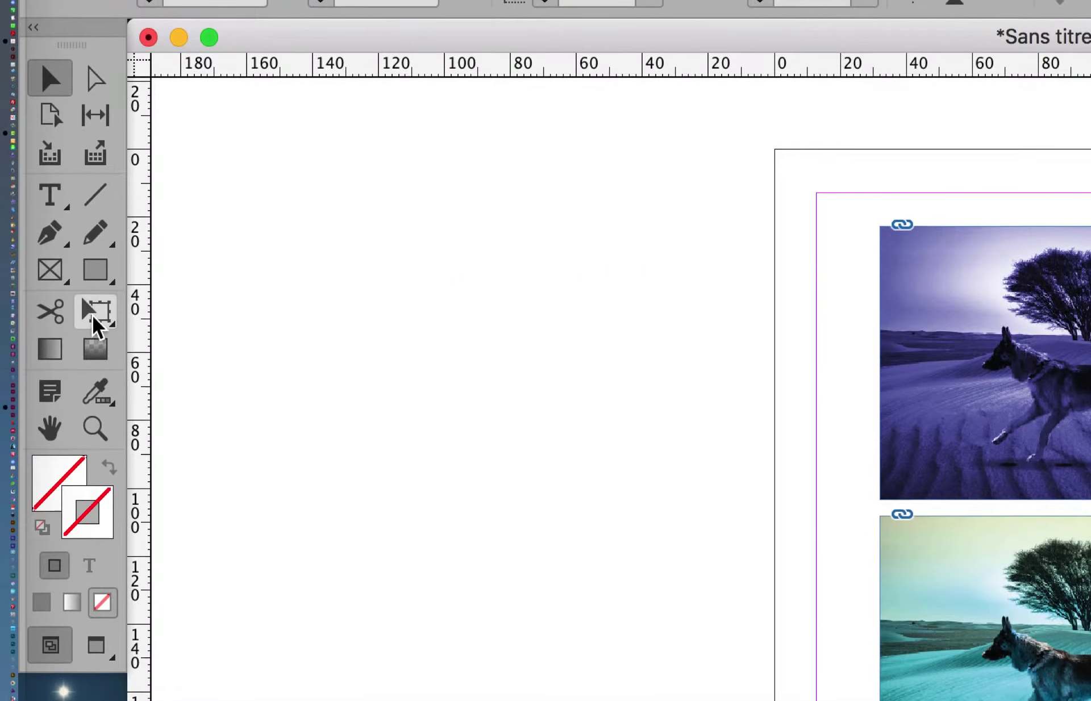
left_click(95, 298)
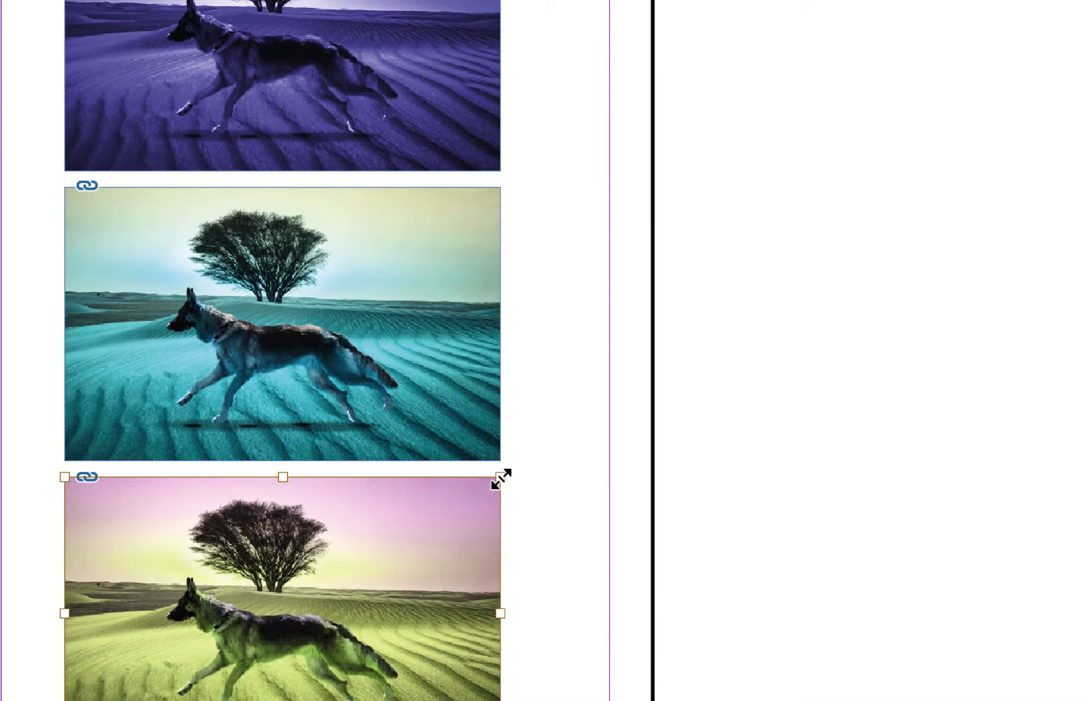
left_click_drag(501, 481, 571, 463)
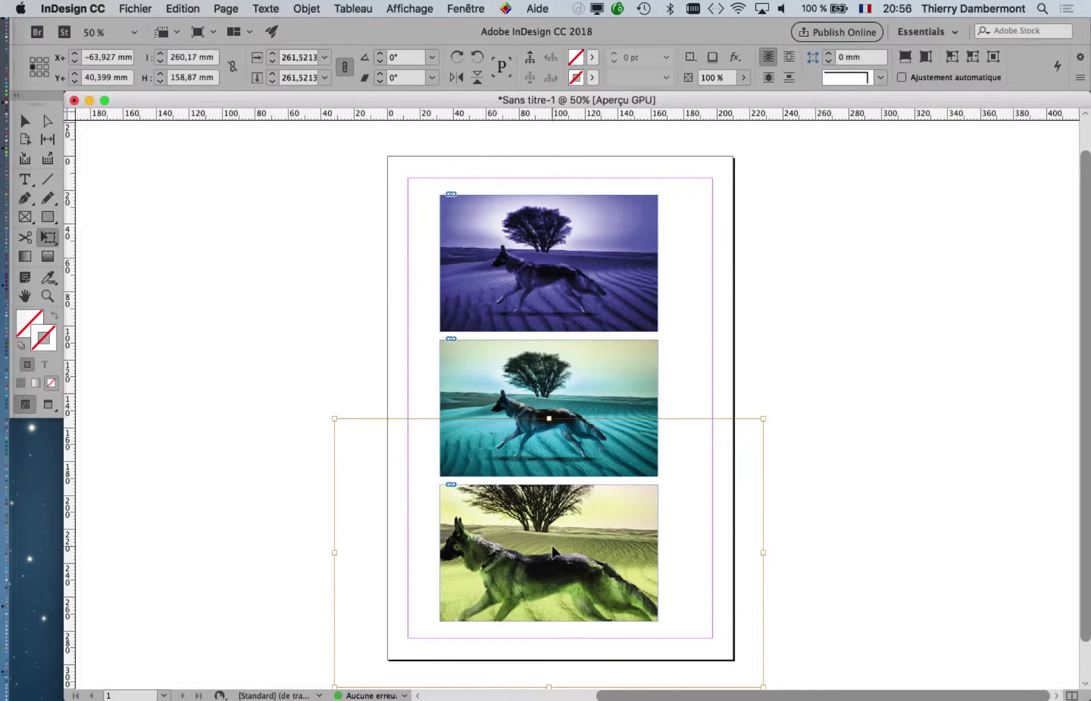
left_click_drag(552, 551, 602, 543)
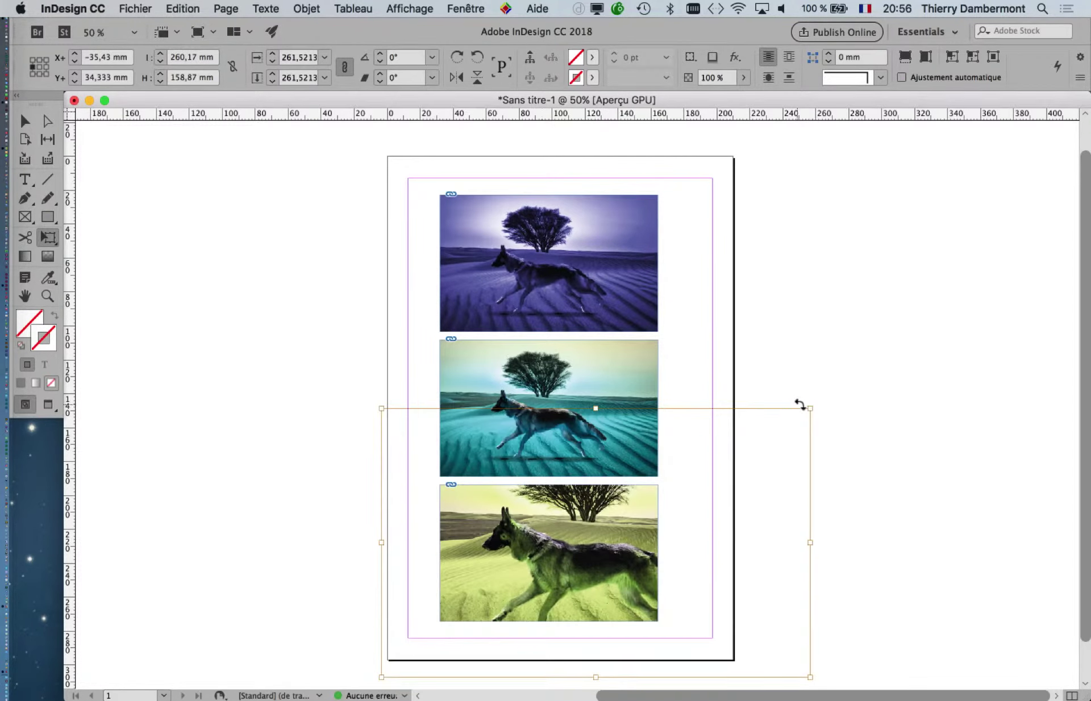
left_click_drag(808, 410, 888, 359)
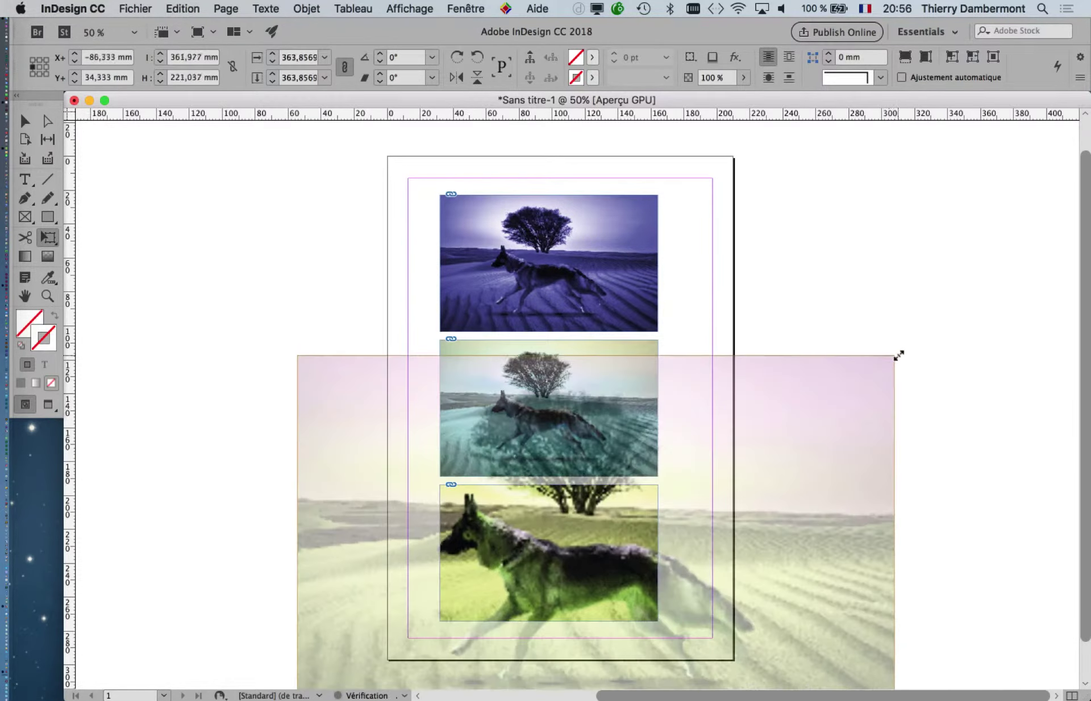
left_click_drag(888, 359, 1001, 288)
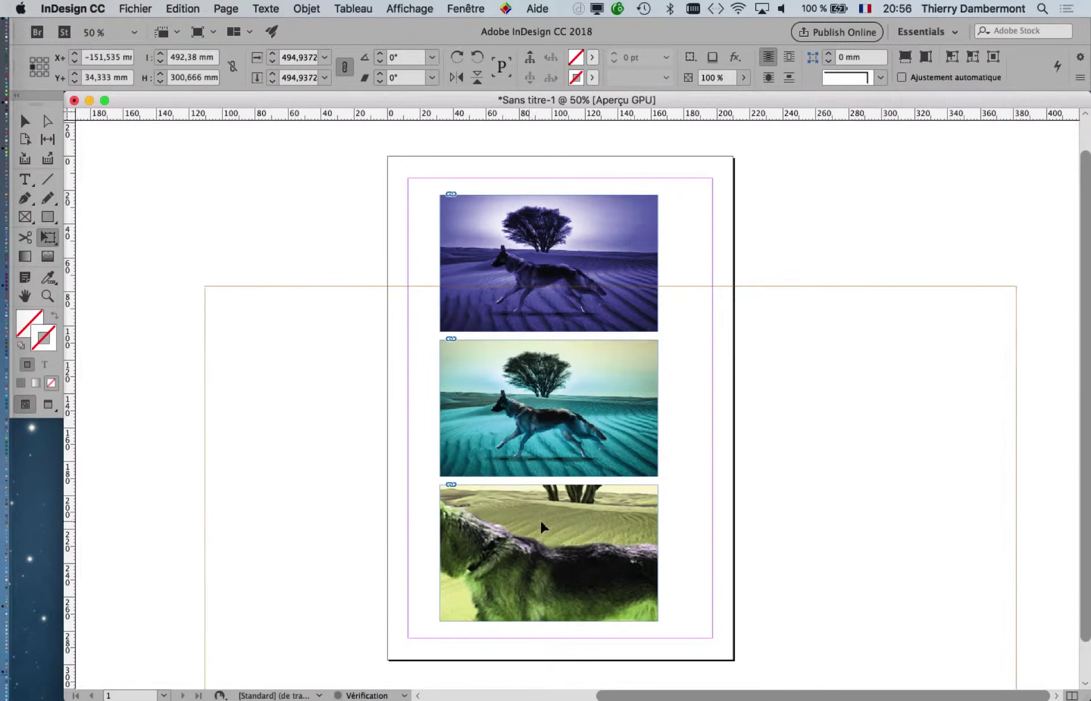
left_click_drag(524, 528, 603, 543)
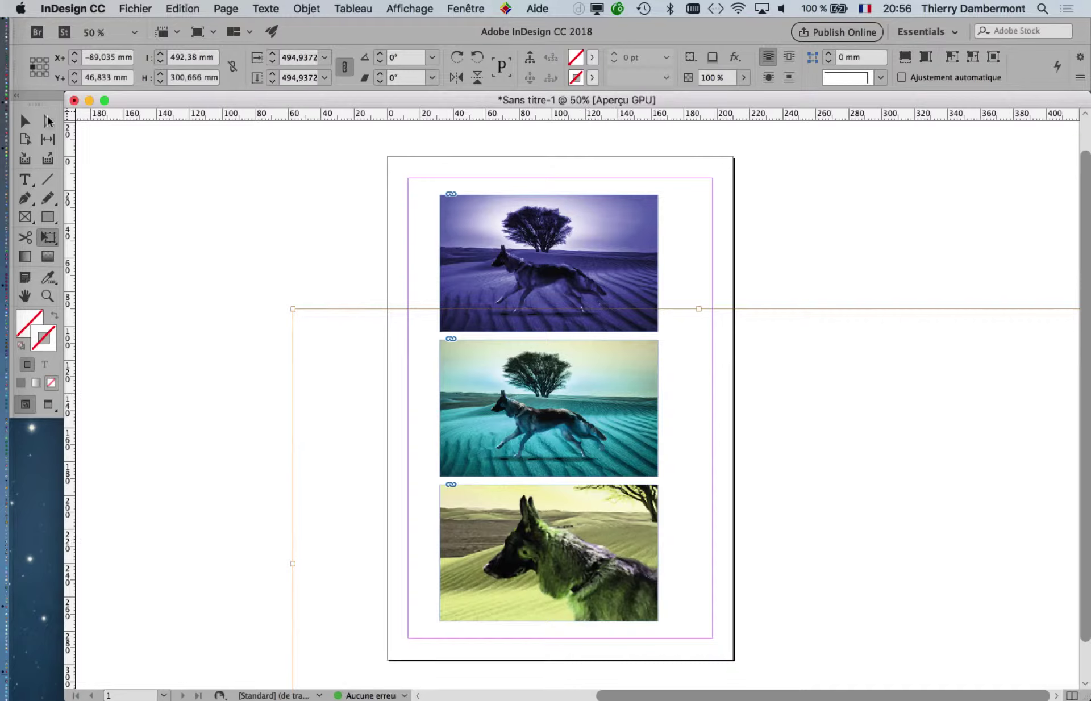
left_click(25, 120)
Step: Select the middle image frame, briefly try Free Transform, then deselect it
left_click(419, 354)
left_click(469, 361)
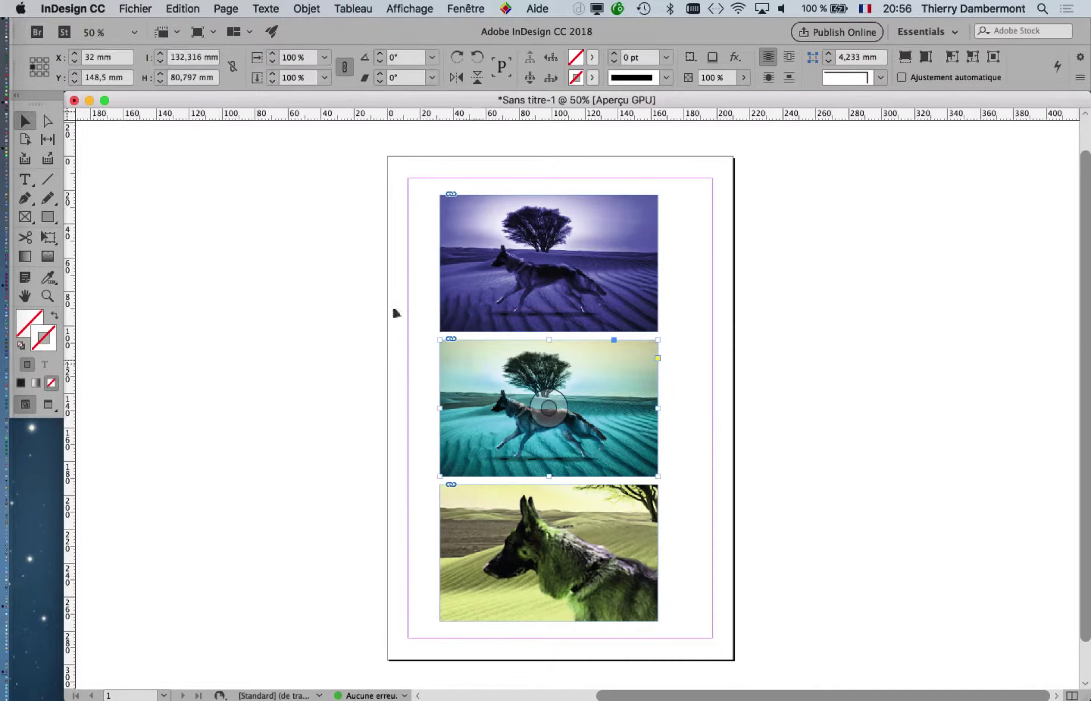
left_click(55, 240)
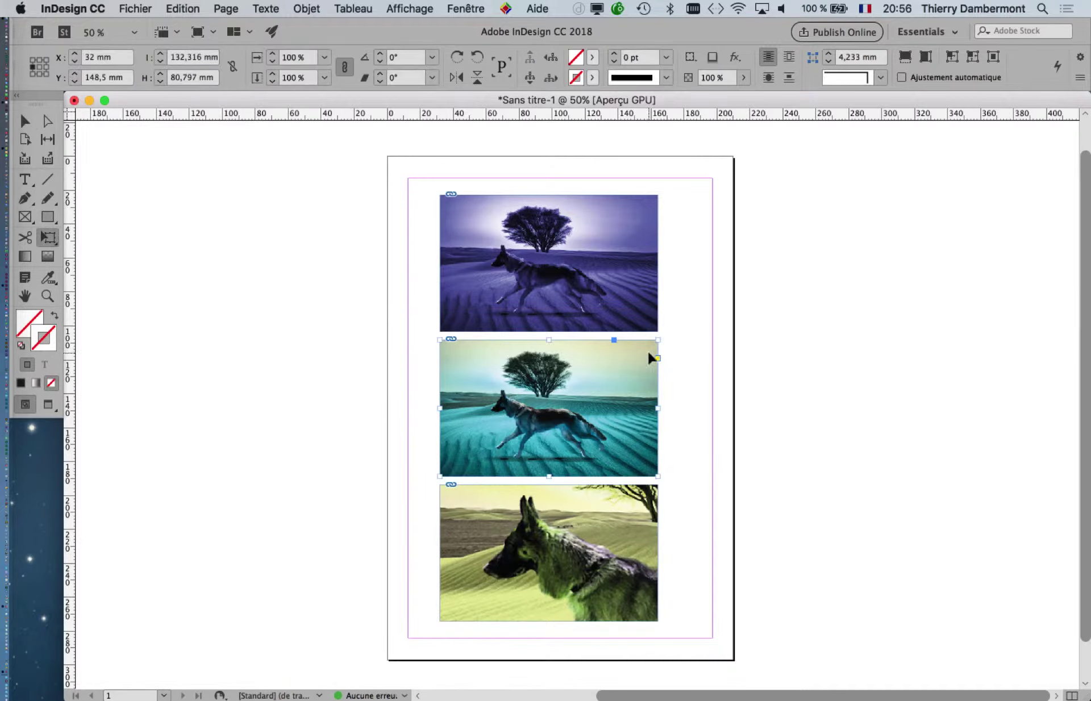
left_click(26, 122)
left_click(209, 301)
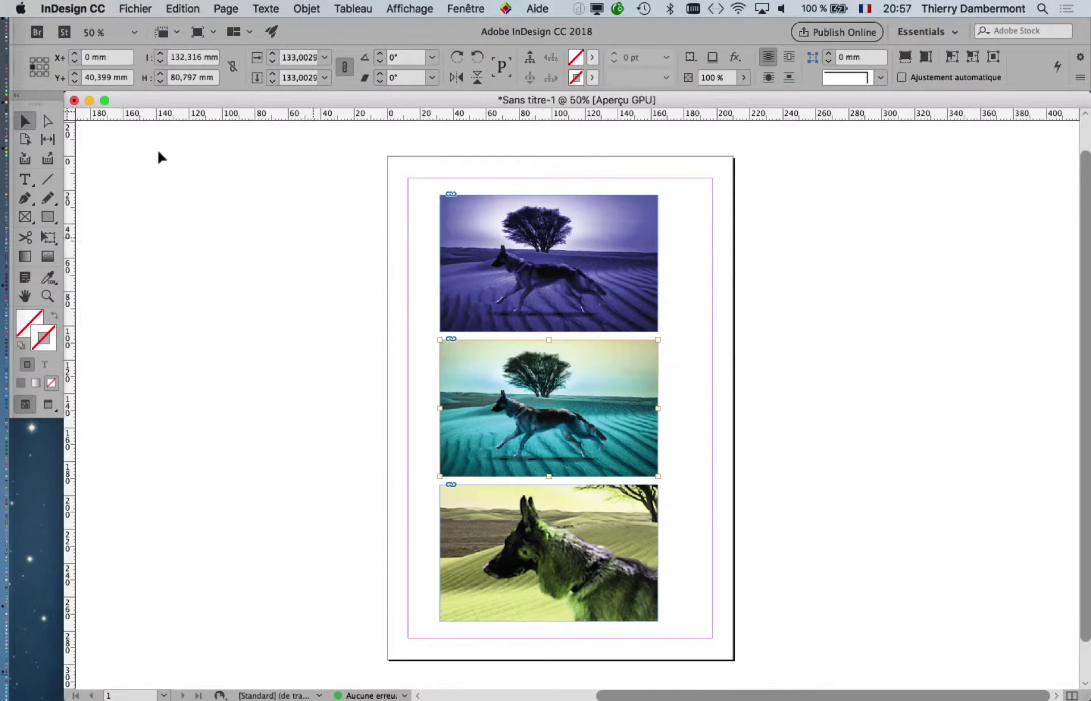
Step: Scale up the middle frame's teal picture from its centre and shift it for a tighter crop of the running dog
left_click(54, 240)
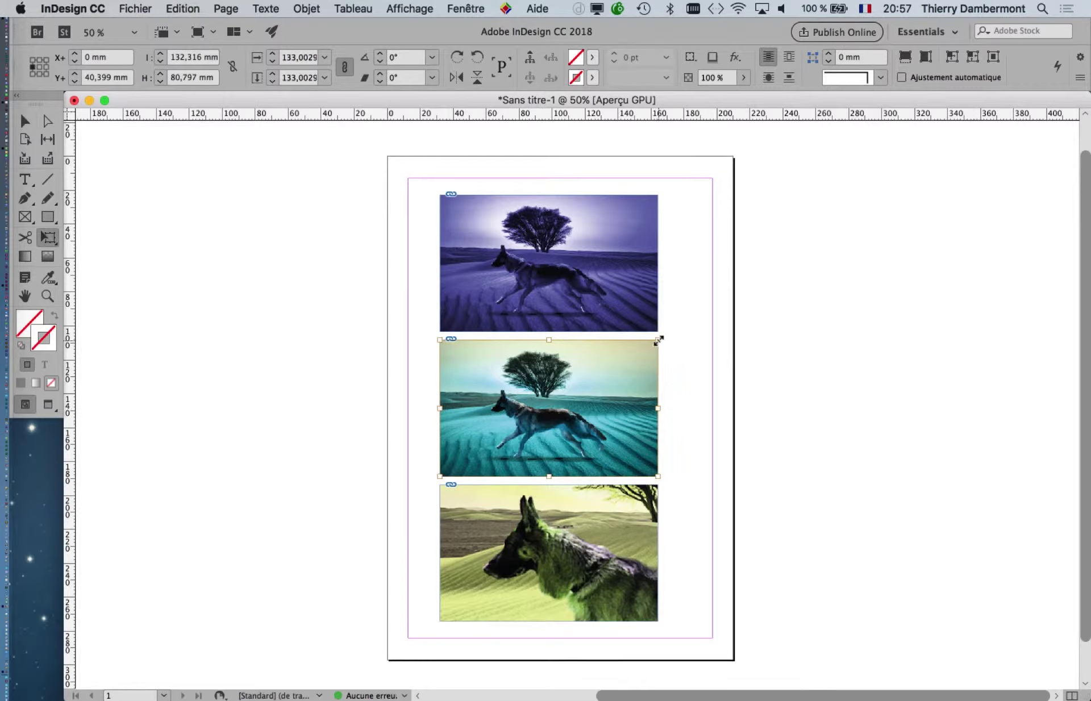
left_click_drag(658, 340, 785, 312)
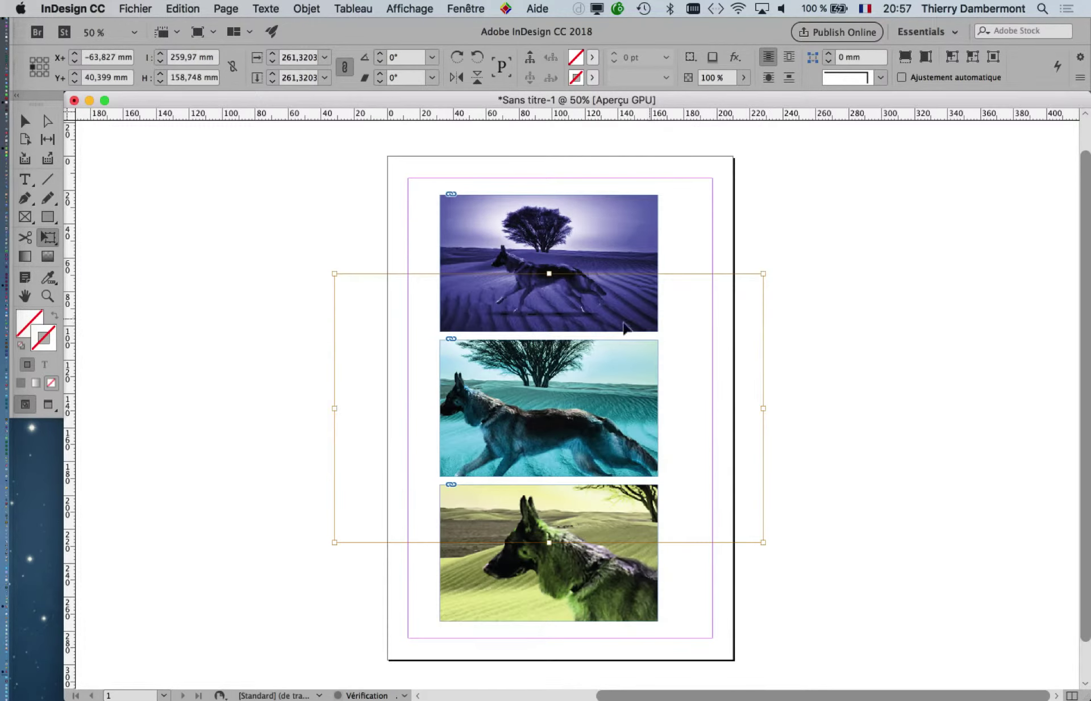
key("v")
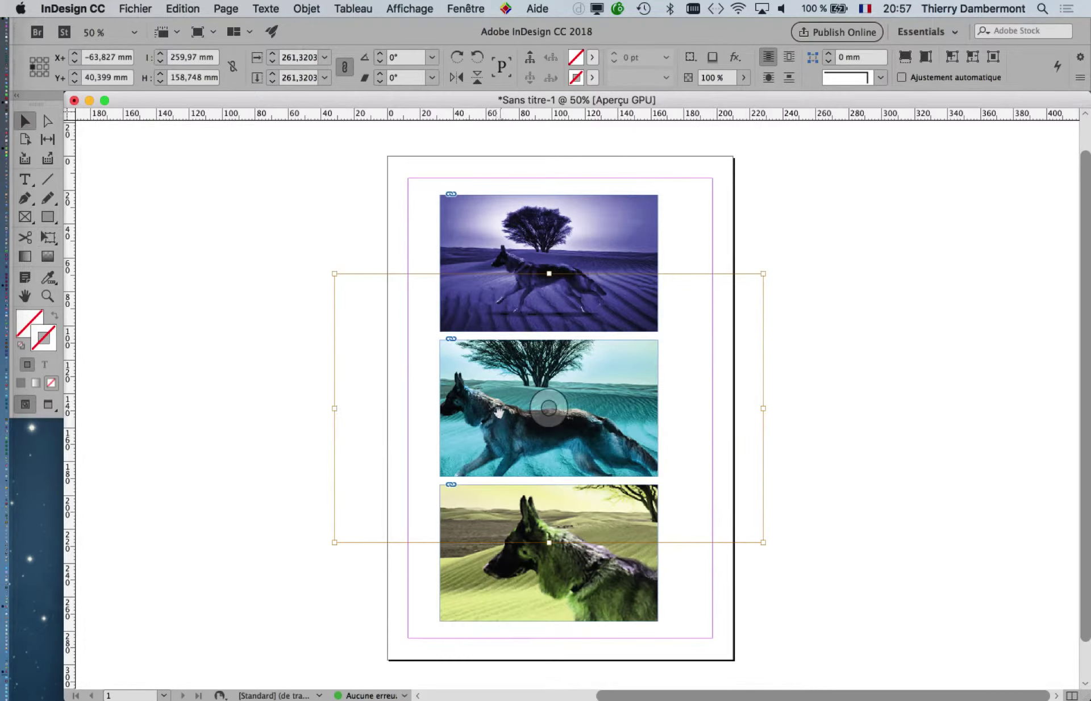
mouse_move(503, 414)
left_mouse_down()
mouse_move(567, 416)
mouse_move(508, 375)
left_mouse_up()
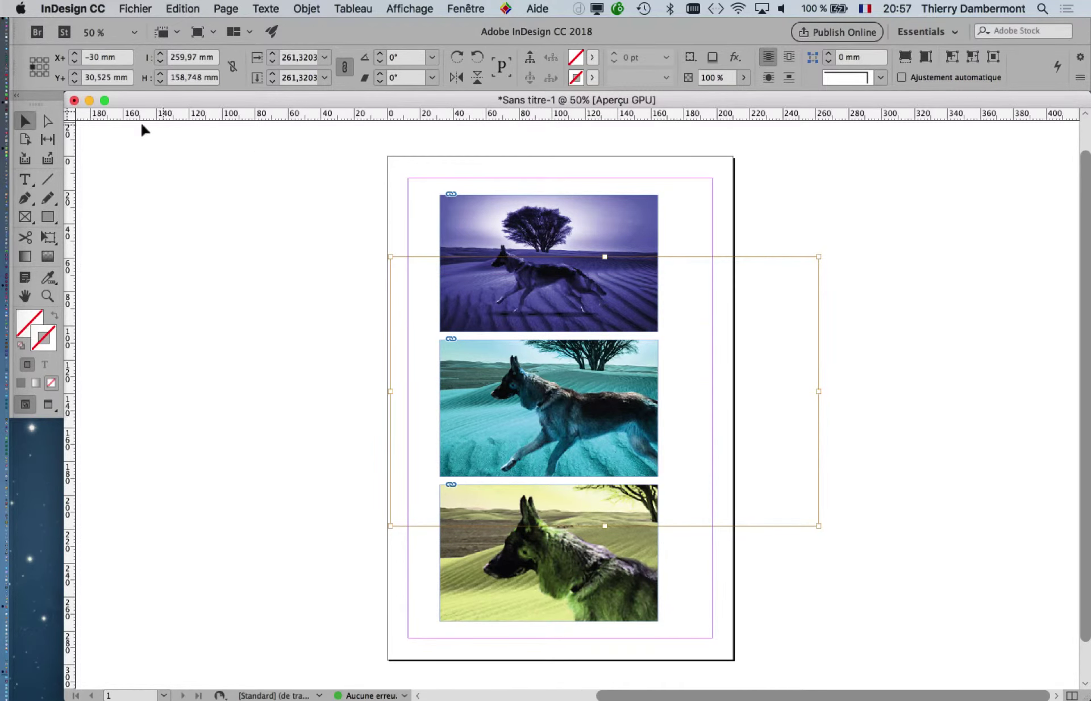
left_click(210, 272)
mouse_move(548, 263)
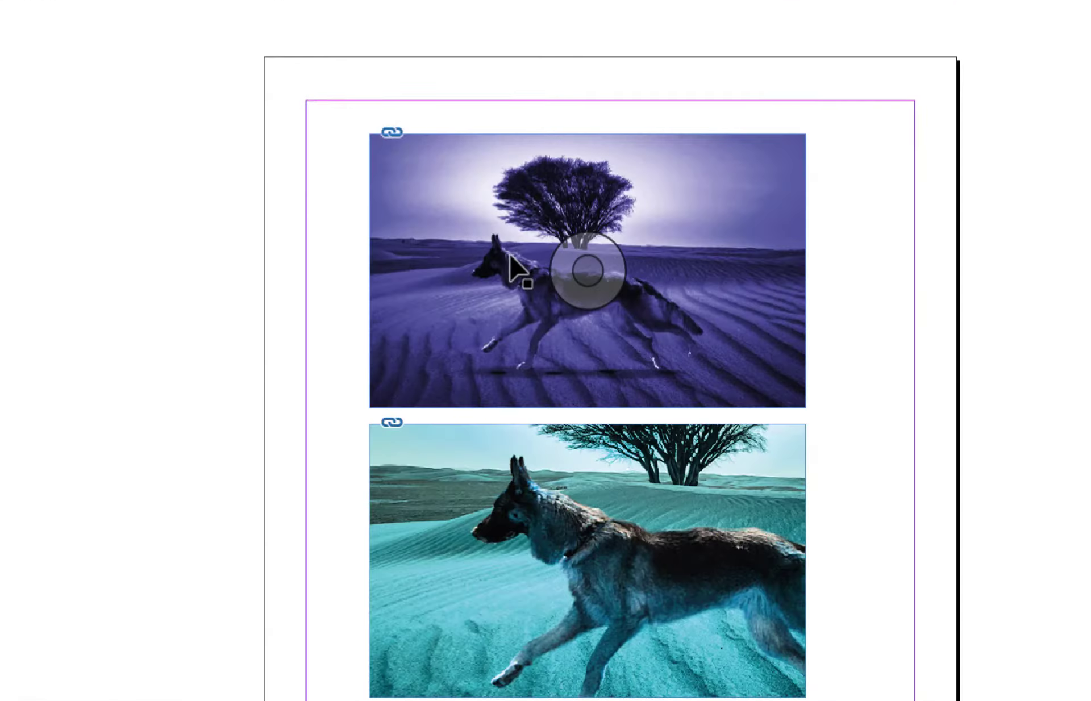
Step: Set the top image's object layer options to the black-and-white Composition de calques 8
left_click(510, 261)
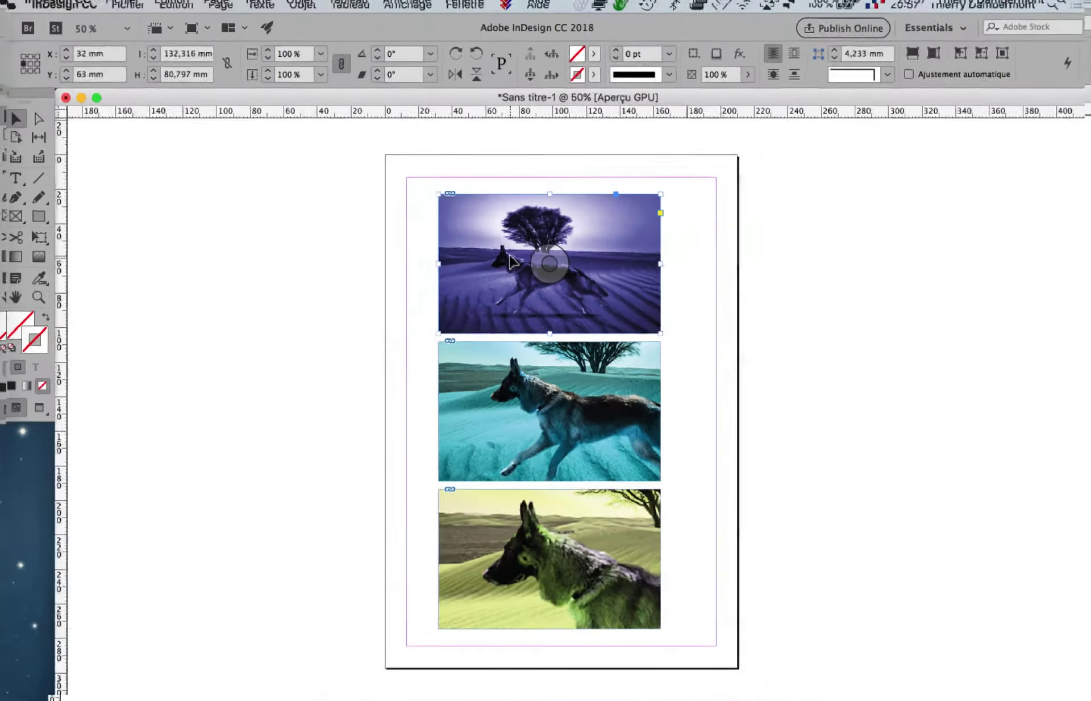
left_click(304, 7)
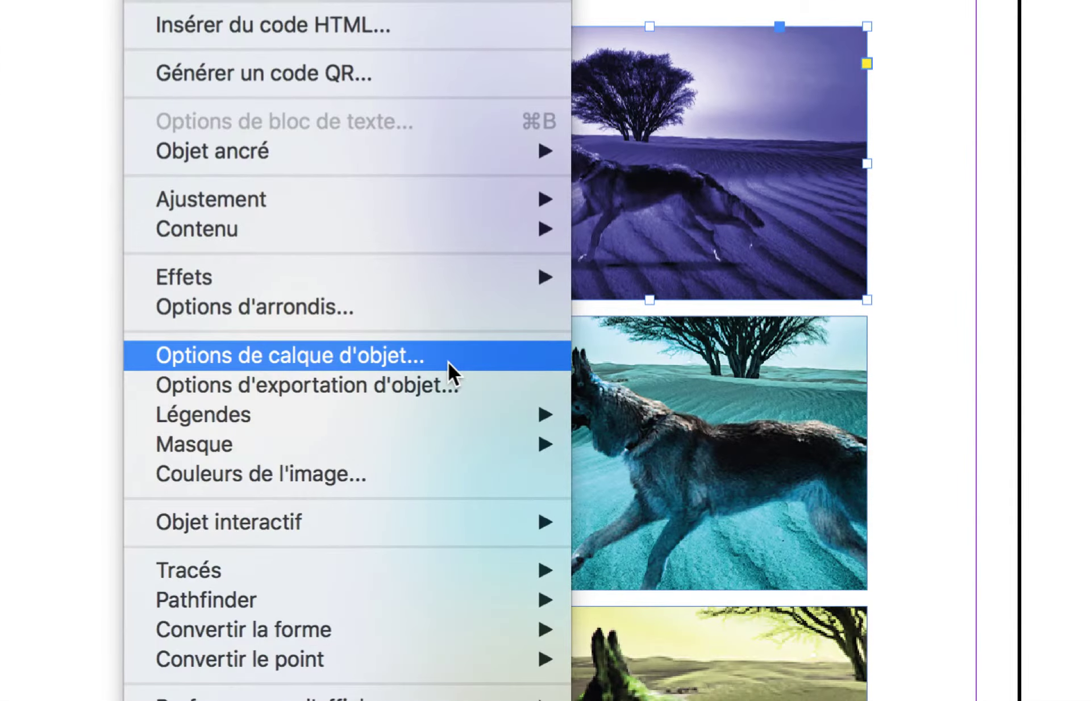
left_click(448, 364)
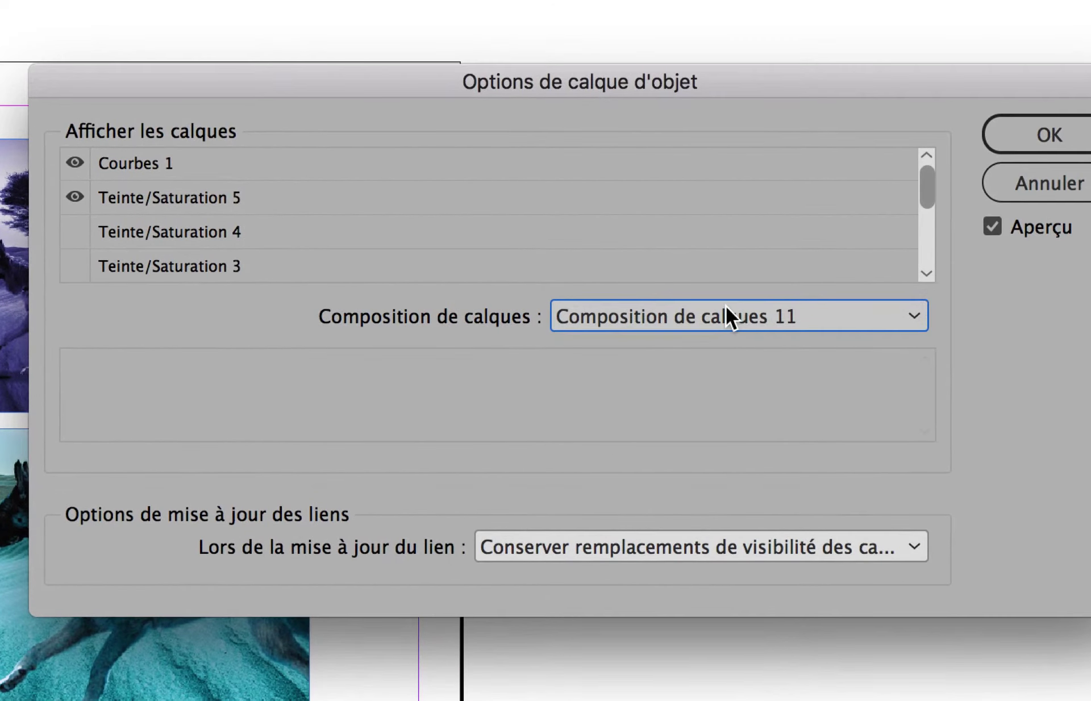
left_click(724, 310)
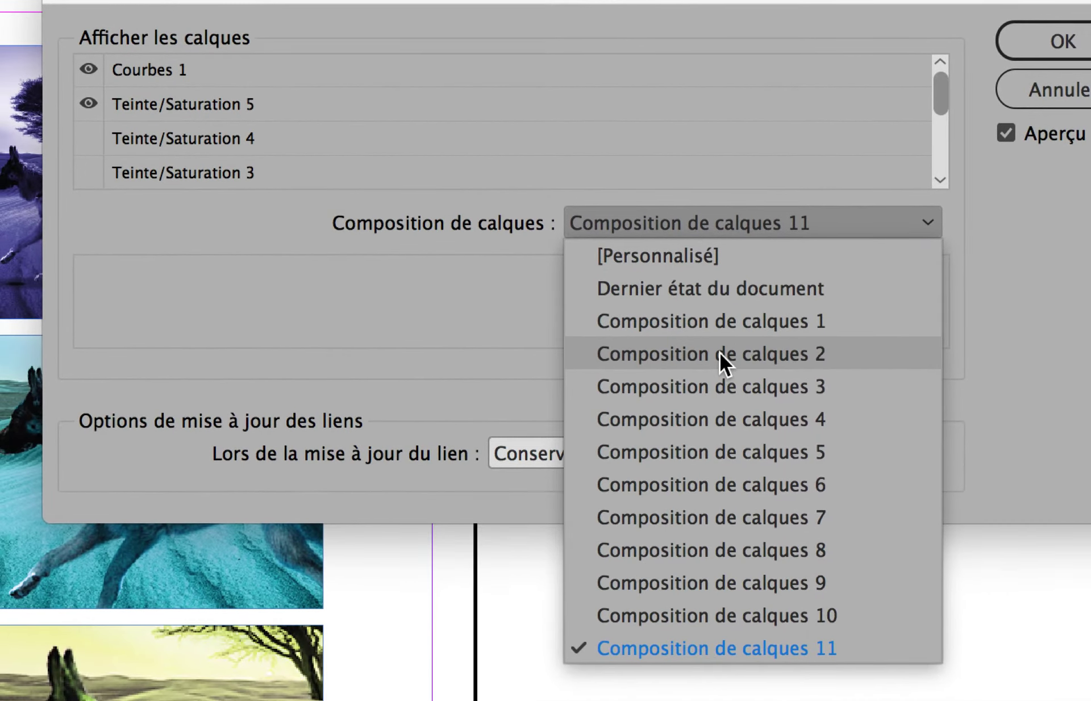
left_click(720, 352)
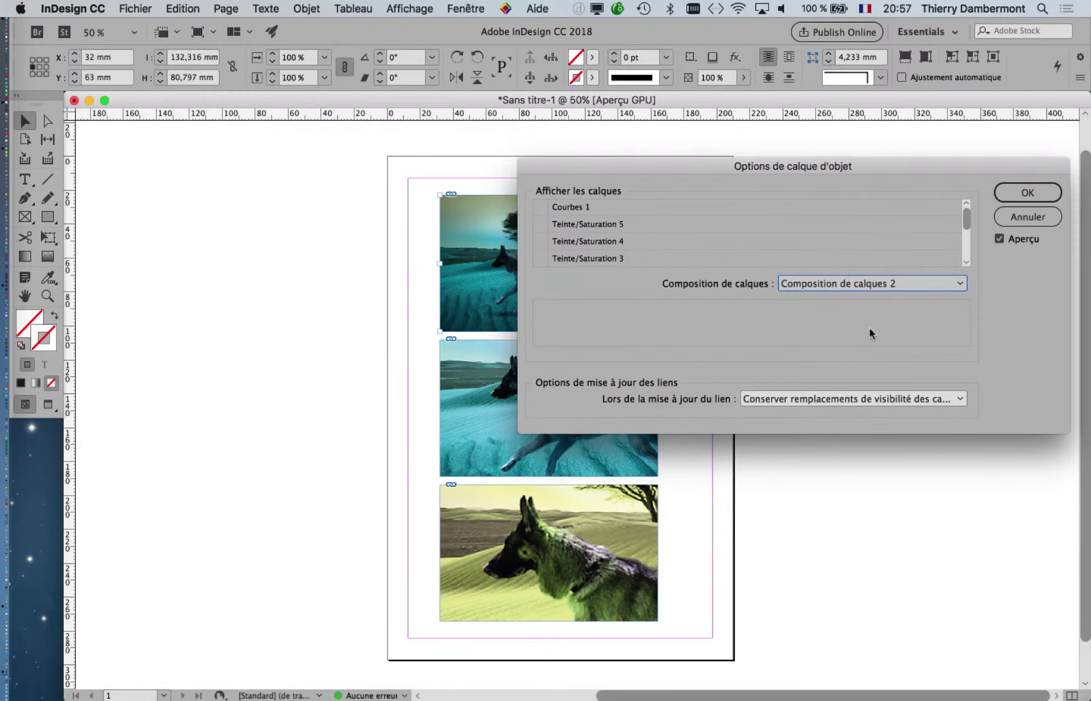
left_click(857, 283)
left_click(858, 415)
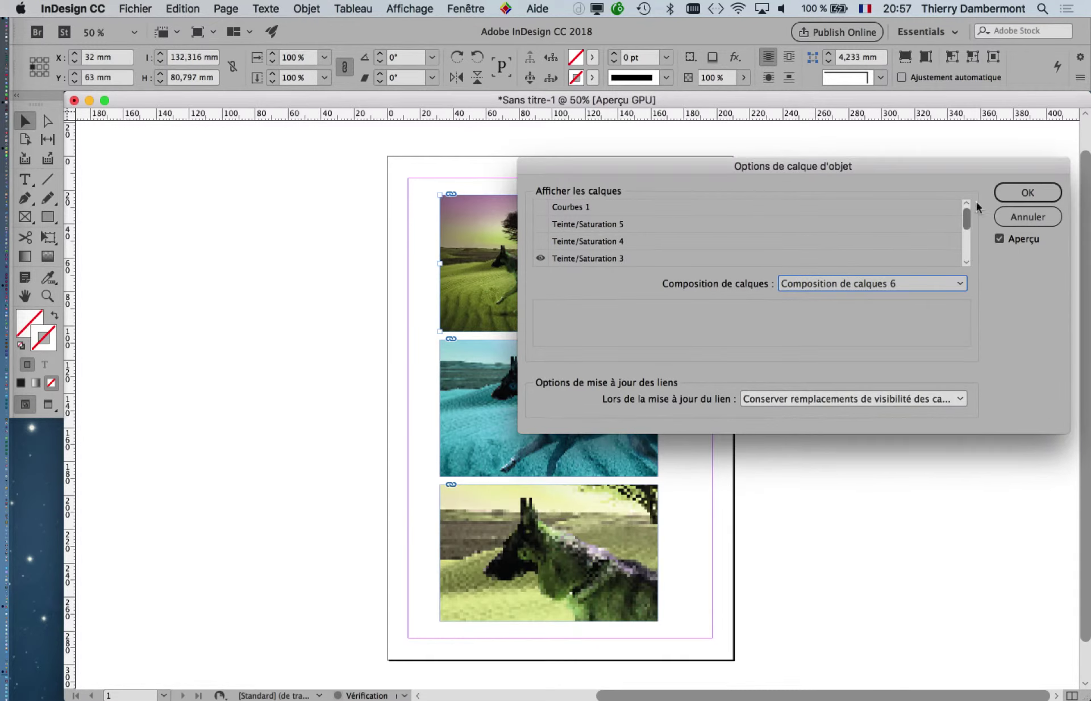
left_click(814, 289)
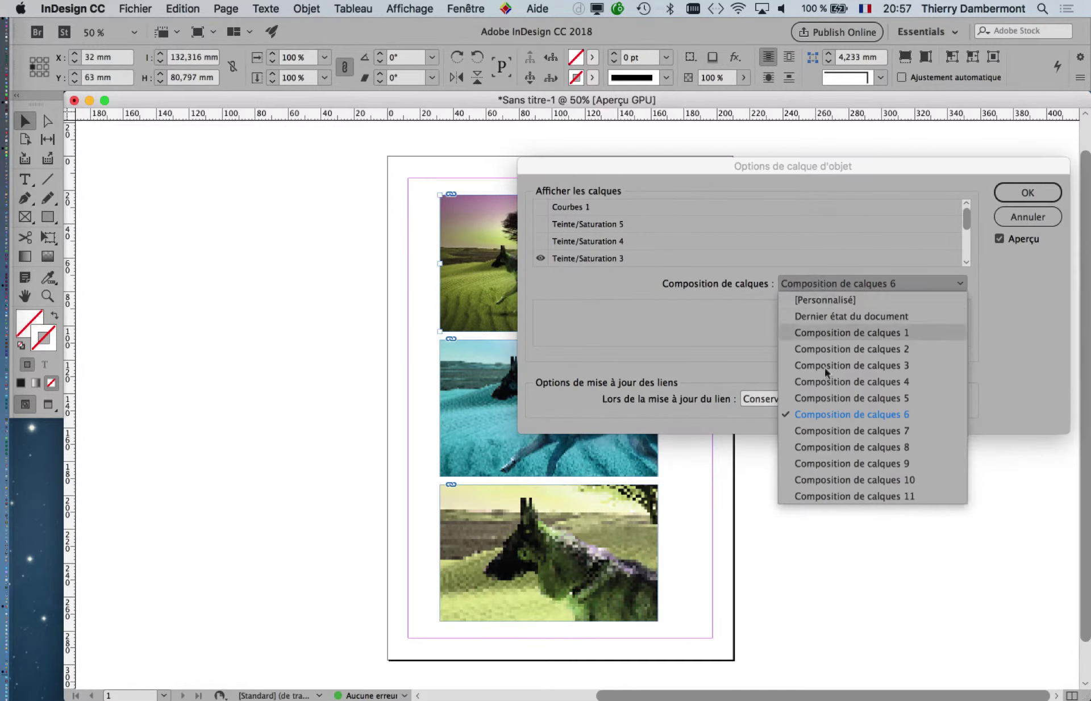
left_click(841, 450)
left_click(860, 285)
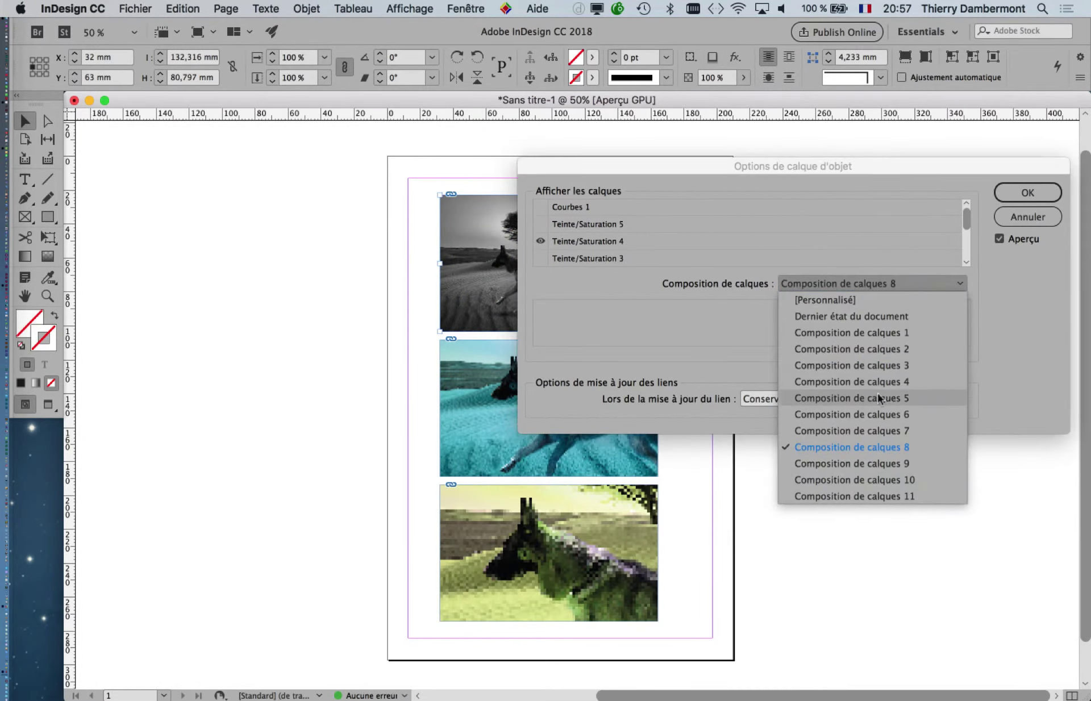
left_click(1024, 193)
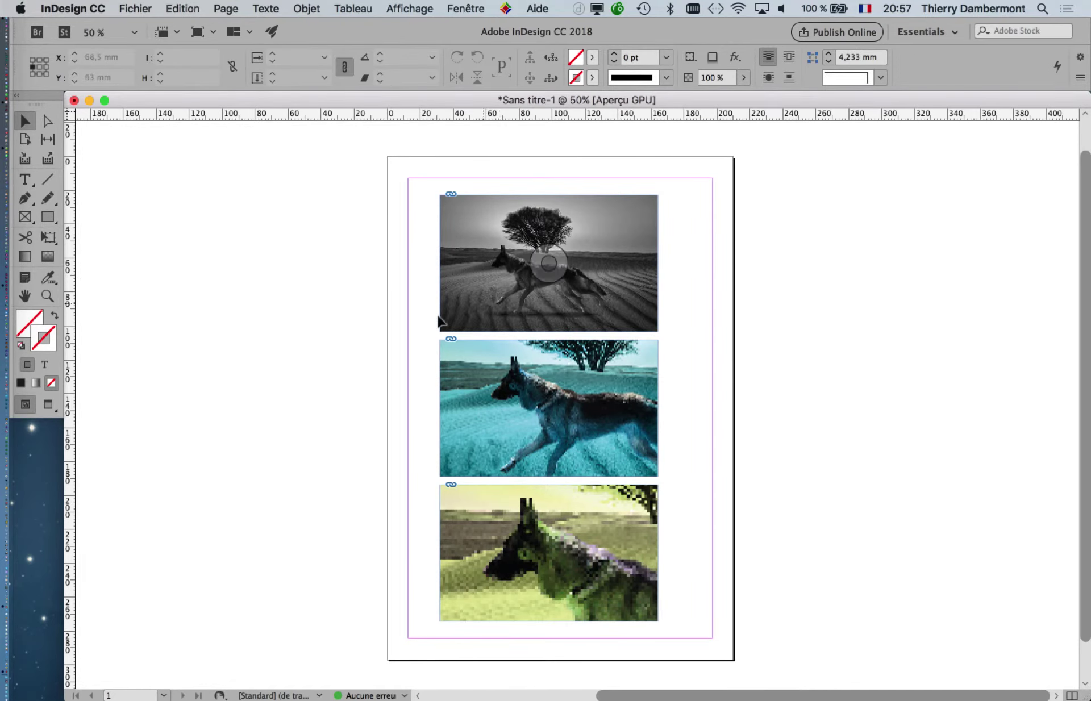
Step: Save the document as Sans titre-1.indd
left_click(149, 7)
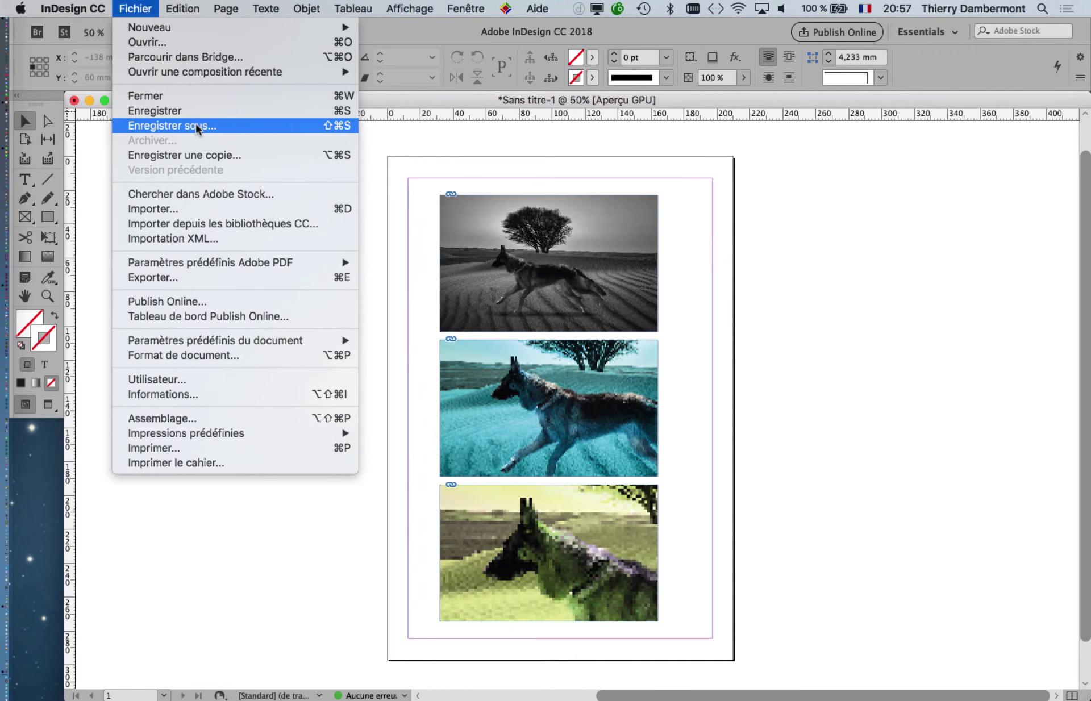
left_click(196, 127)
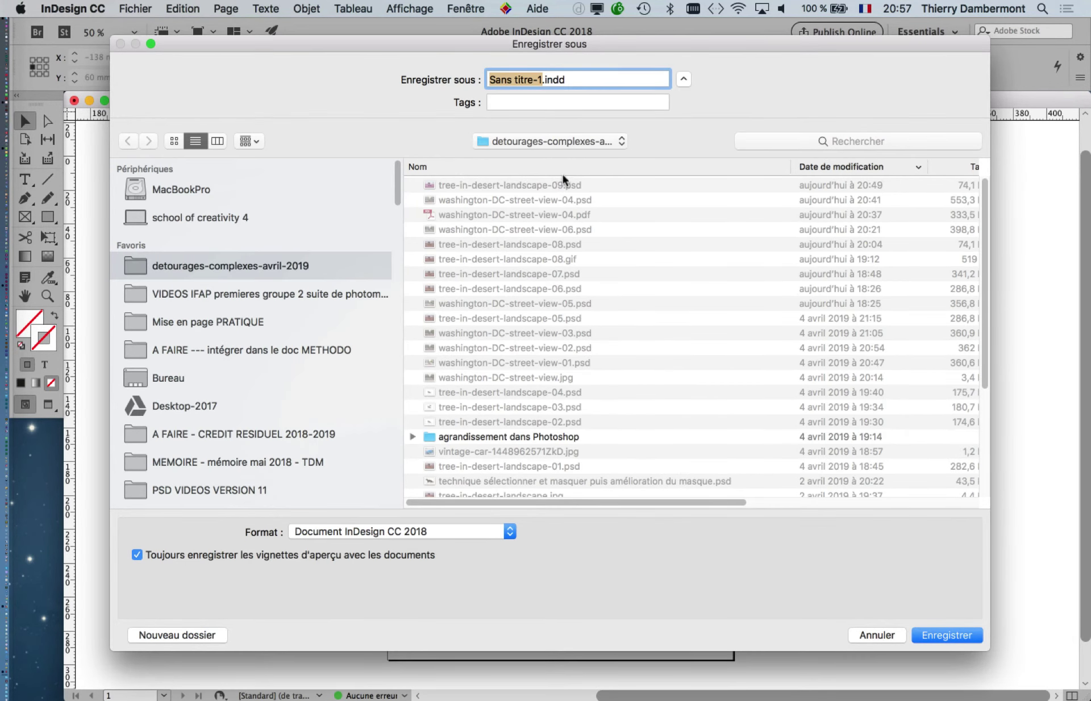
left_click(956, 635)
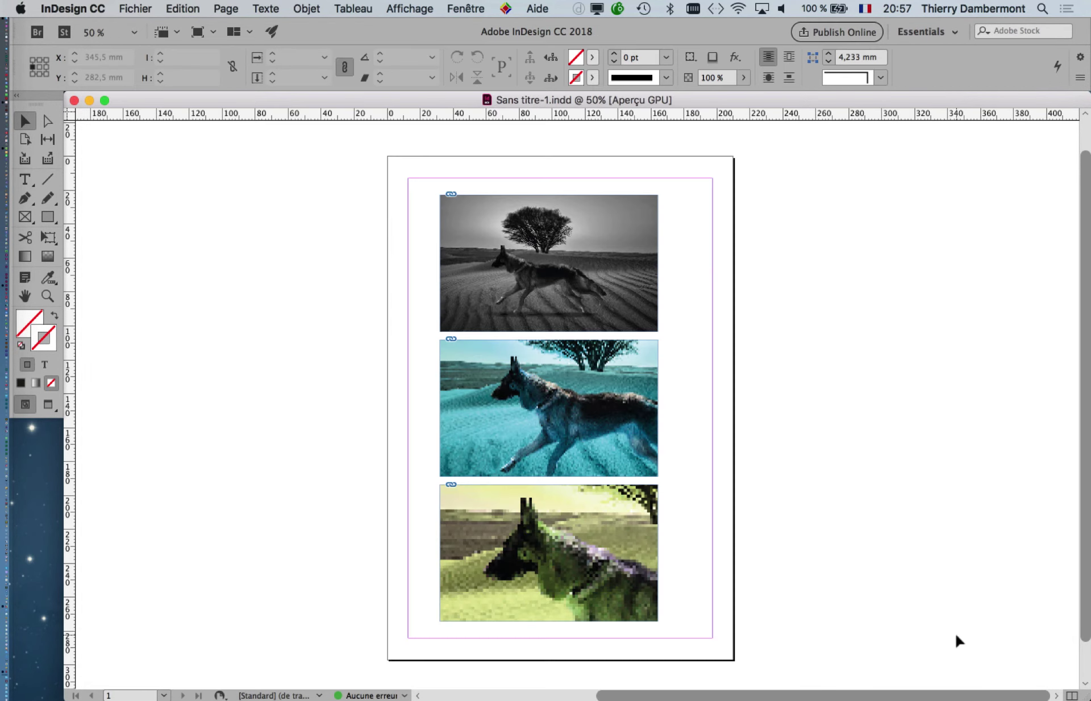